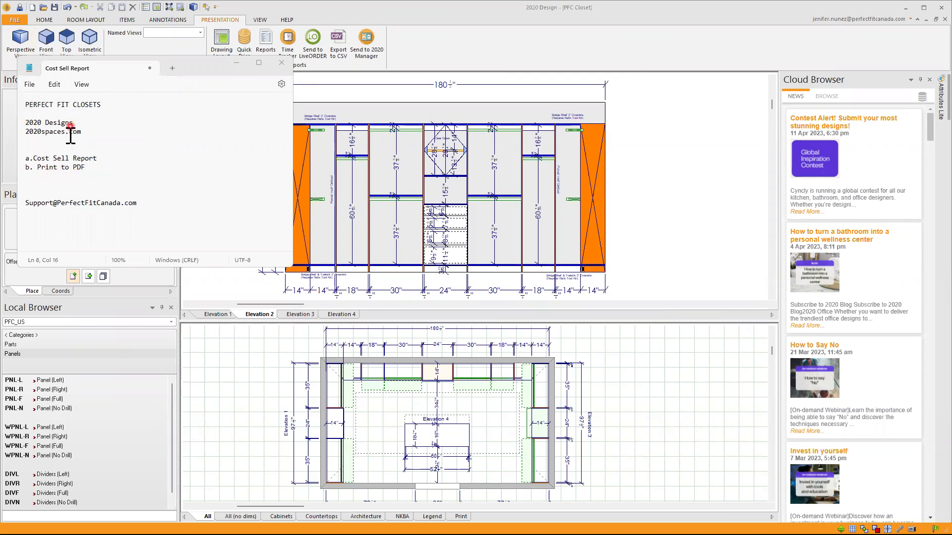
Bring the 2020 Design window with the PFC Closet design in front of the Cost Sell Report notes
{"action": "left_click", "coordinate": [450, 12]}
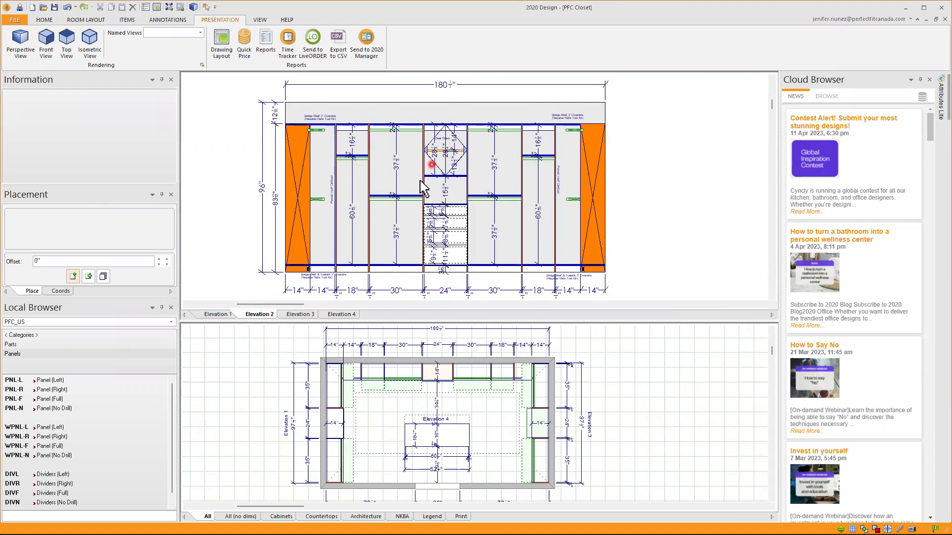
{"action": "left_click", "coordinate": [300, 314]}
{"action": "left_click", "coordinate": [341, 314]}
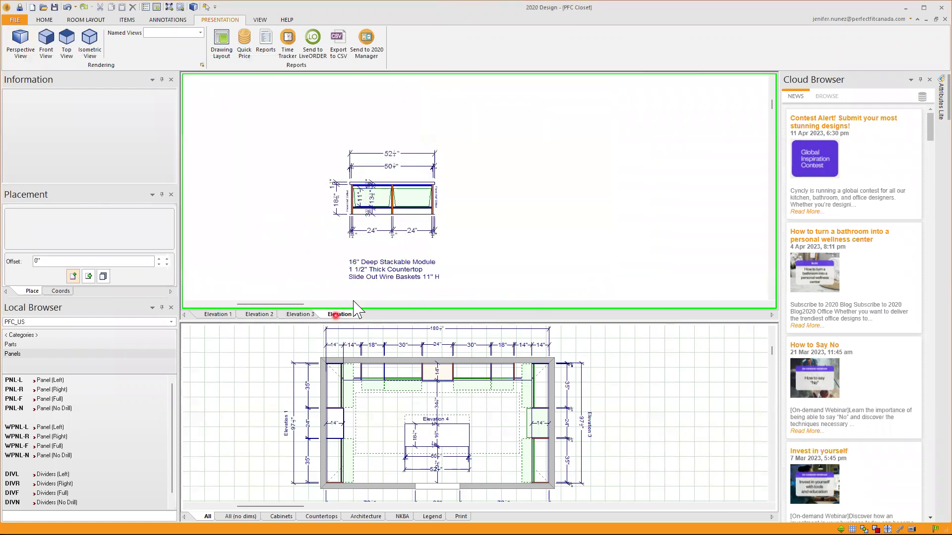
{"action": "left_click", "coordinate": [194, 7]}
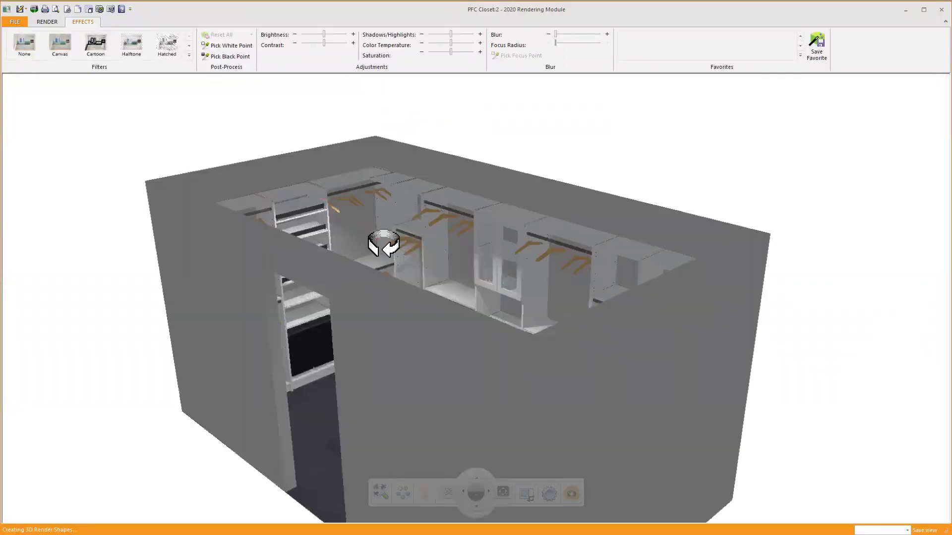
{"action": "left_click_drag", "start_coordinate": [383, 243], "coordinate": [524, 320]}
{"action": "scroll", "coordinate": [524, 320], "scroll_direction": "up", "scroll_amount": 5}
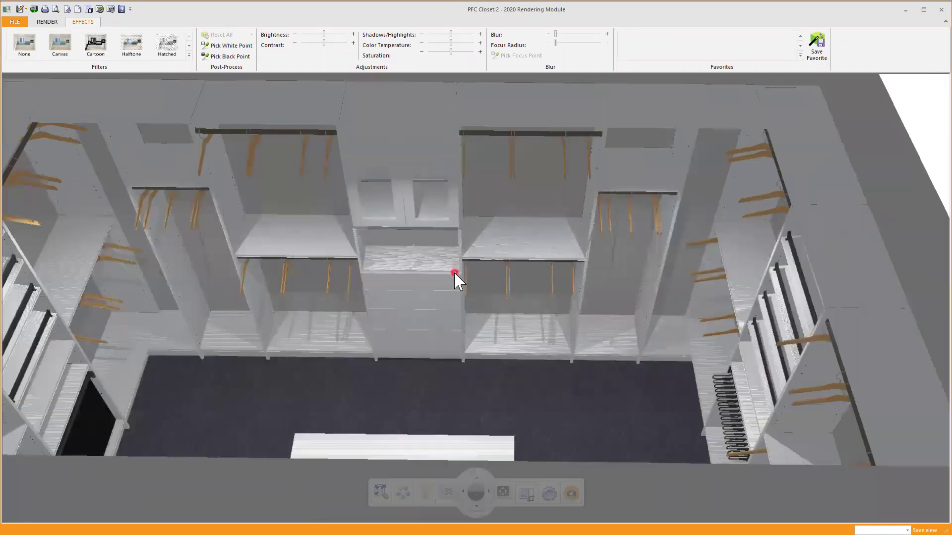
Close the rendering and pick Cost/Sell from the PRESENTATION tab's Reports list
{"action": "left_click", "coordinate": [941, 10]}
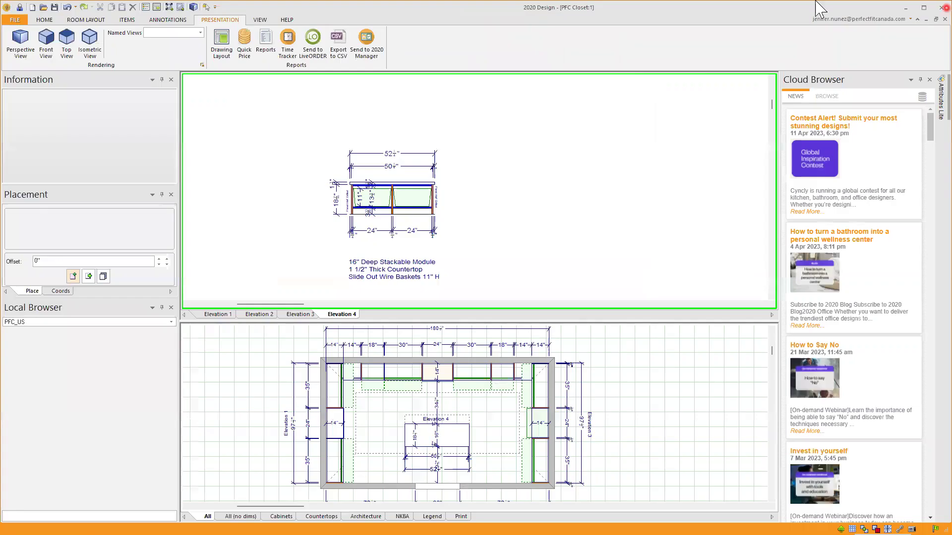
{"action": "left_click", "coordinate": [227, 20]}
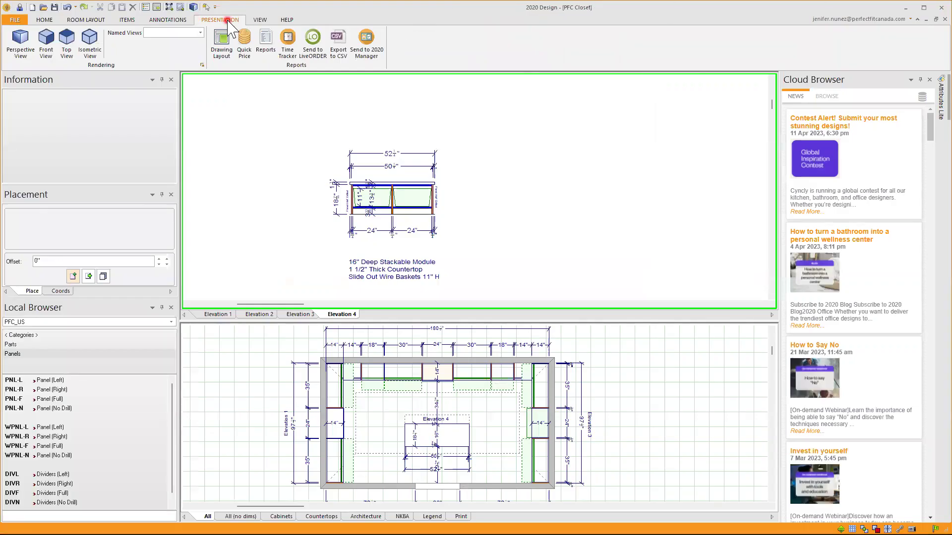
{"action": "left_click", "coordinate": [216, 21]}
{"action": "left_click", "coordinate": [266, 41]}
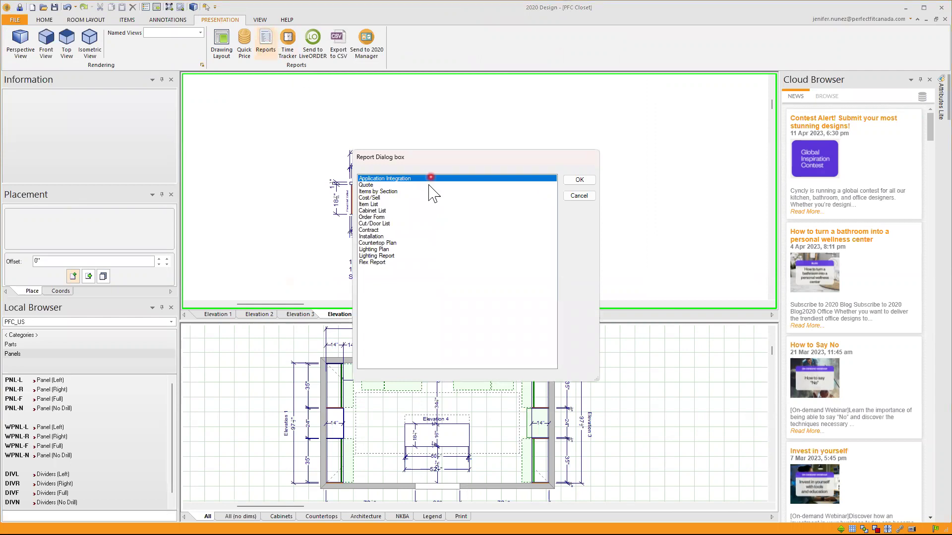
{"action": "left_click", "coordinate": [378, 198]}
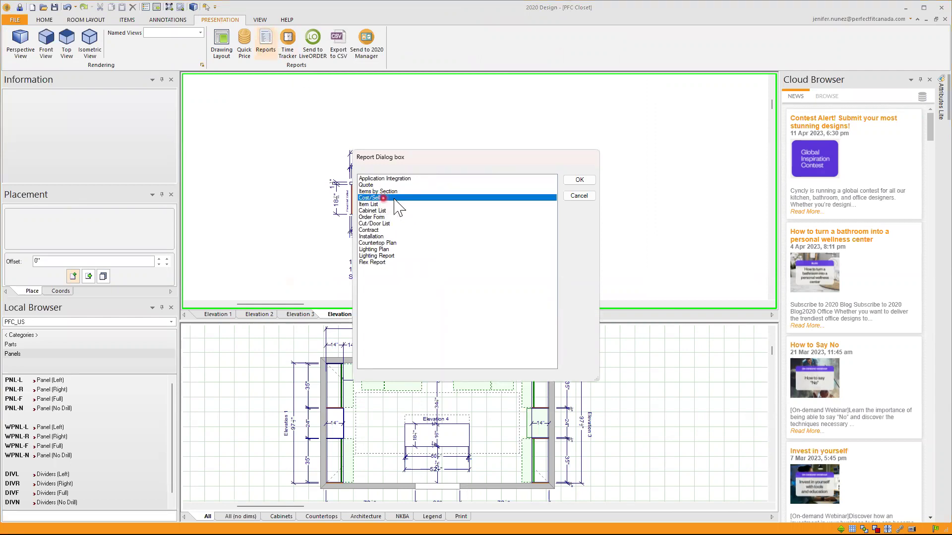
Confirm the Cost/Sell report and generate it with the default General options
{"action": "left_click", "coordinate": [580, 179]}
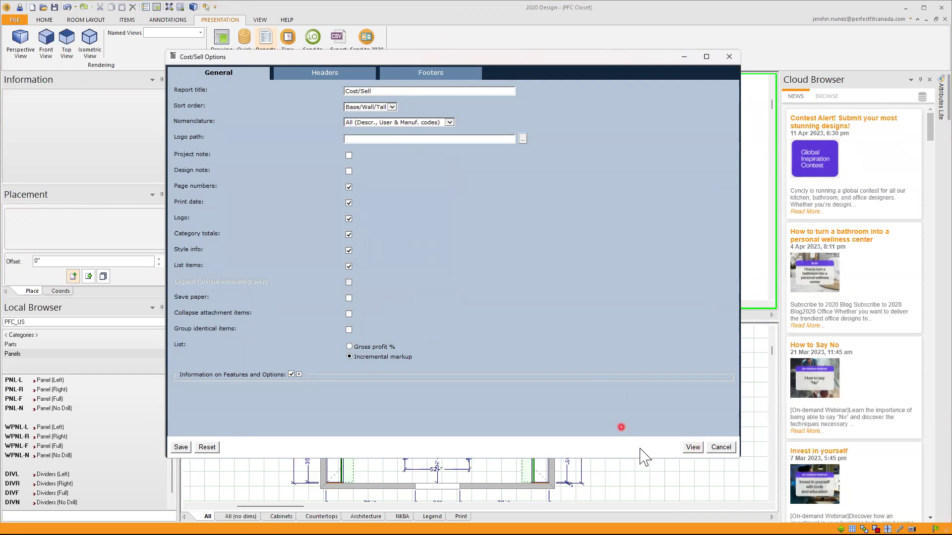
{"action": "left_click", "coordinate": [693, 448]}
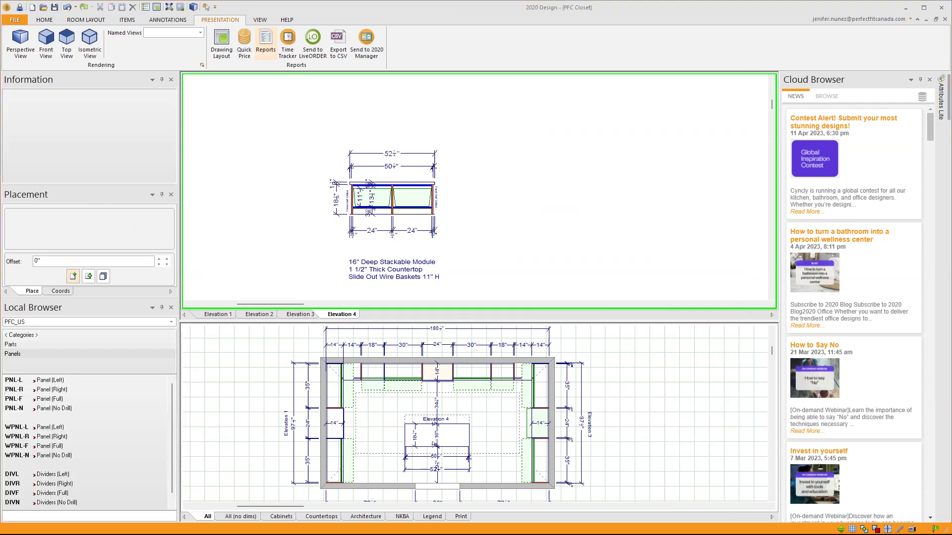
Maximize, then restore the Cost/Sell report window and stretch it taller over the elevations
{"action": "left_click", "coordinate": [652, 150]}
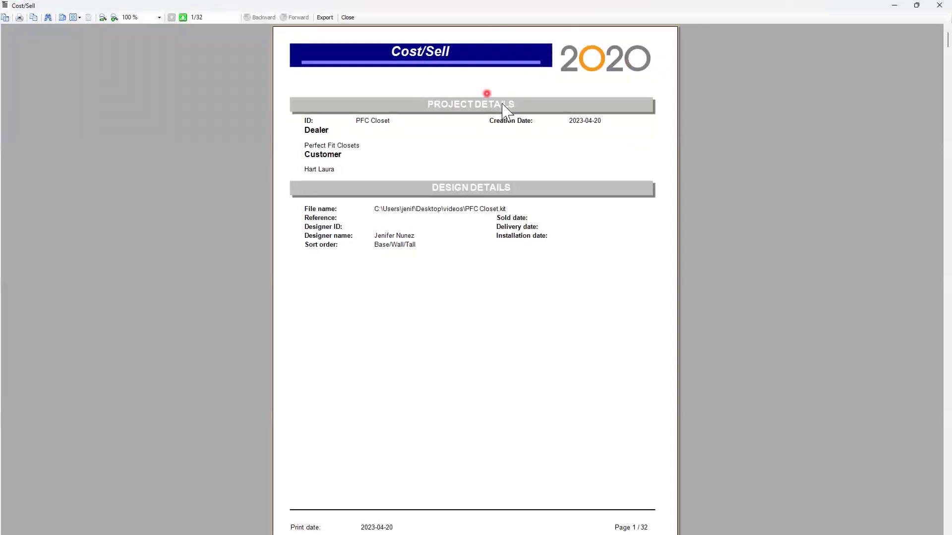
{"action": "left_click", "coordinate": [917, 5]}
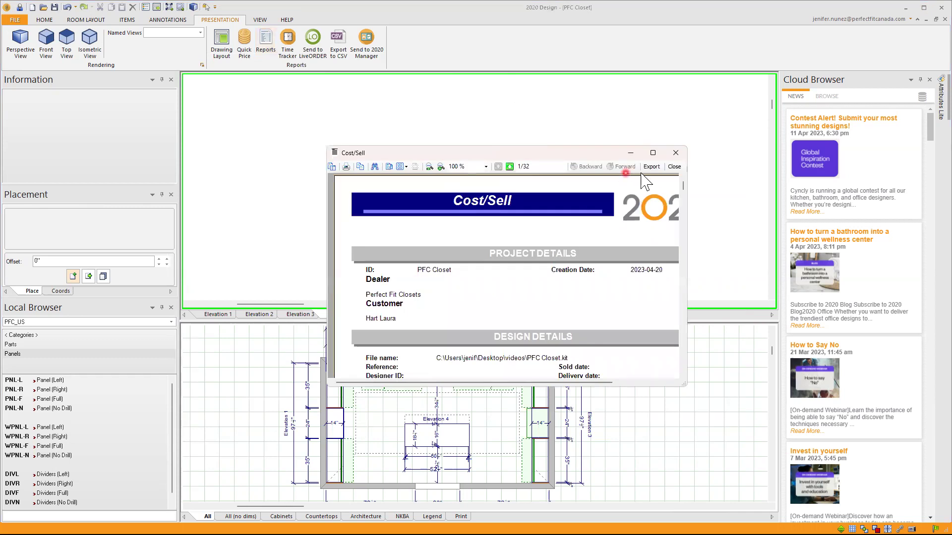
{"action": "left_click_drag", "start_coordinate": [684, 382], "coordinate": [779, 534]}
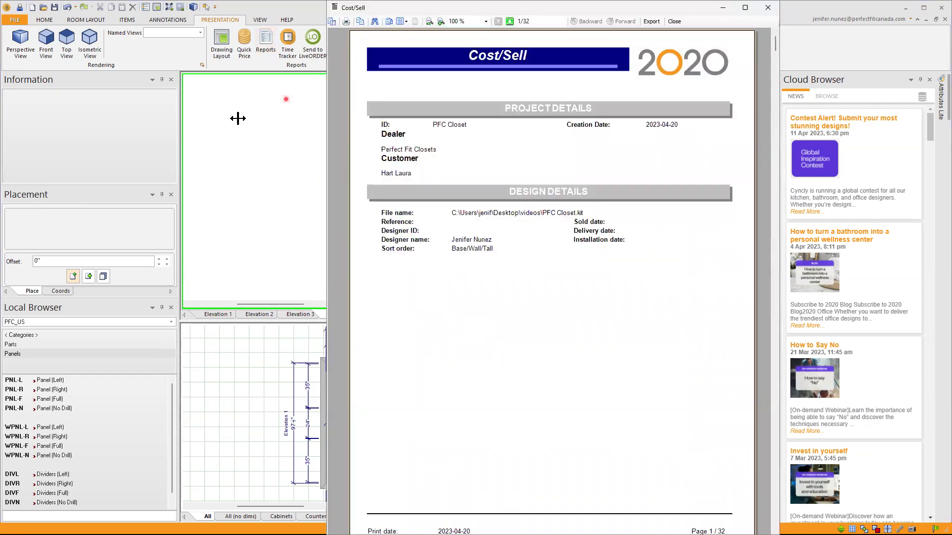
{"action": "left_click_drag", "start_coordinate": [238, 118], "coordinate": [134, 133]}
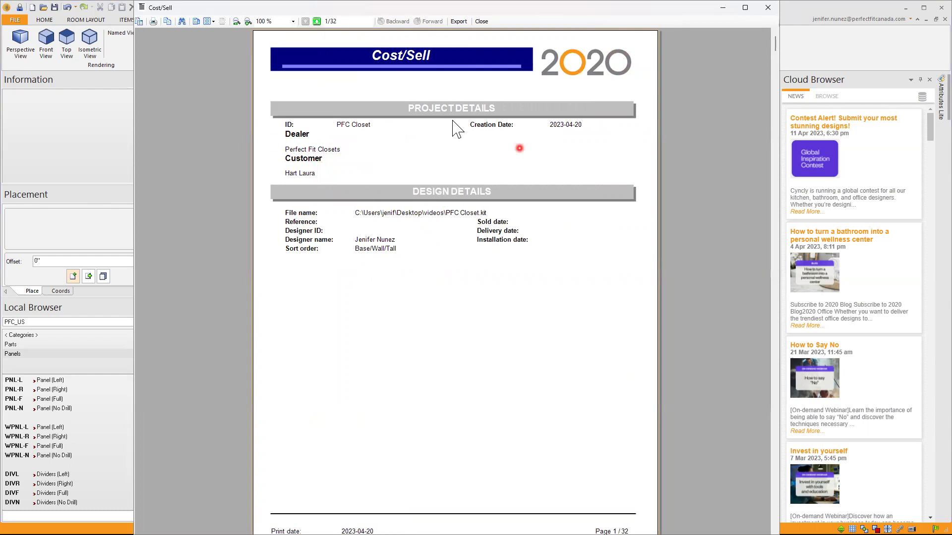
{"action": "double_click", "coordinate": [378, 8]}
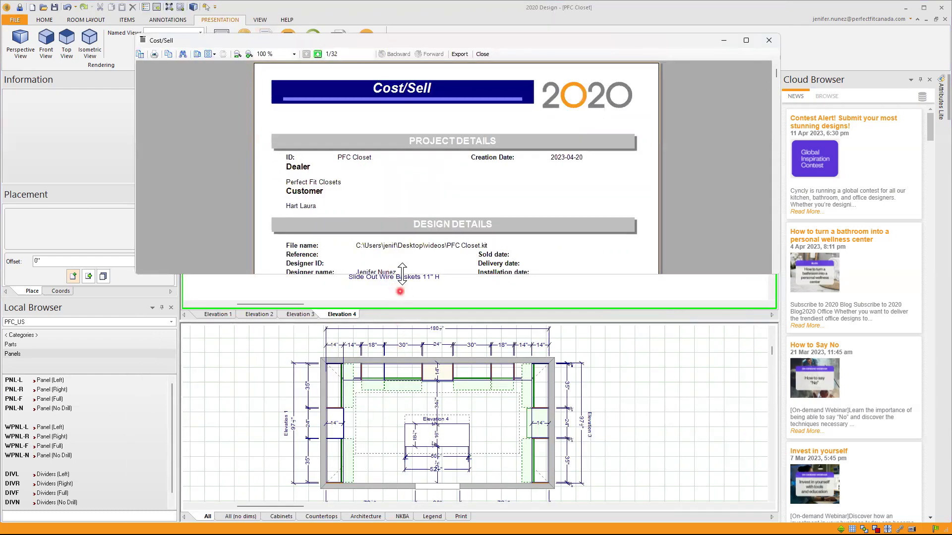
{"action": "left_click_drag", "start_coordinate": [403, 275], "coordinate": [397, 519]}
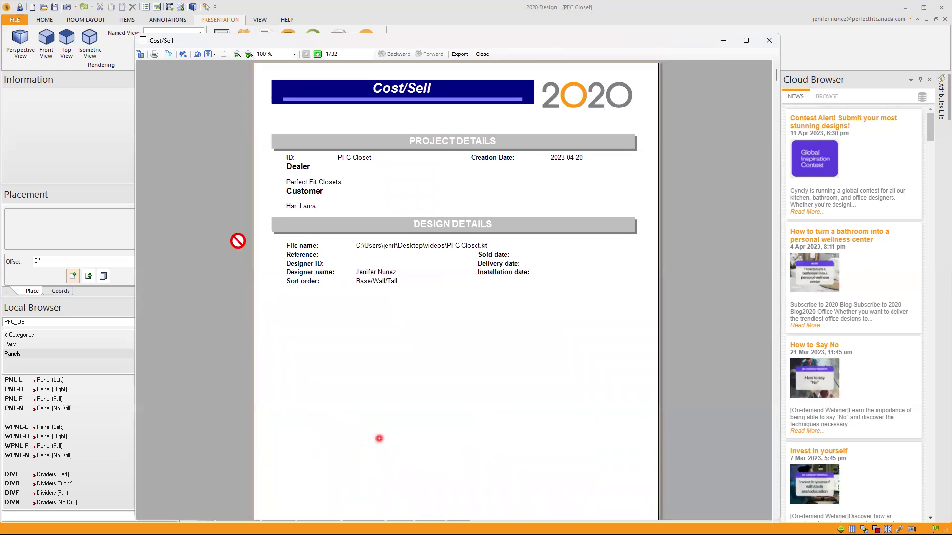
Review the Dealer and Design tabs of the Design Information dialog, then accept it with Ok
{"action": "left_click", "coordinate": [19, 7]}
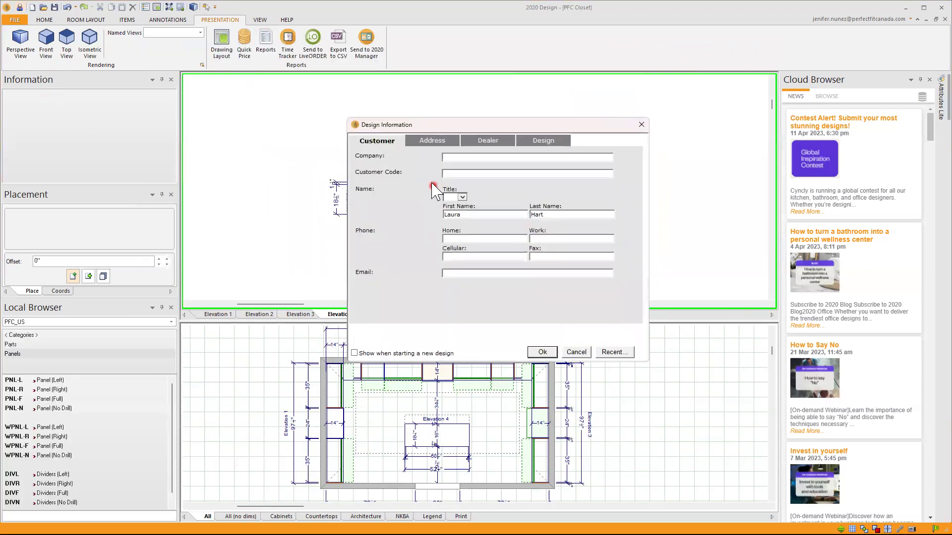
{"action": "left_click", "coordinate": [487, 141]}
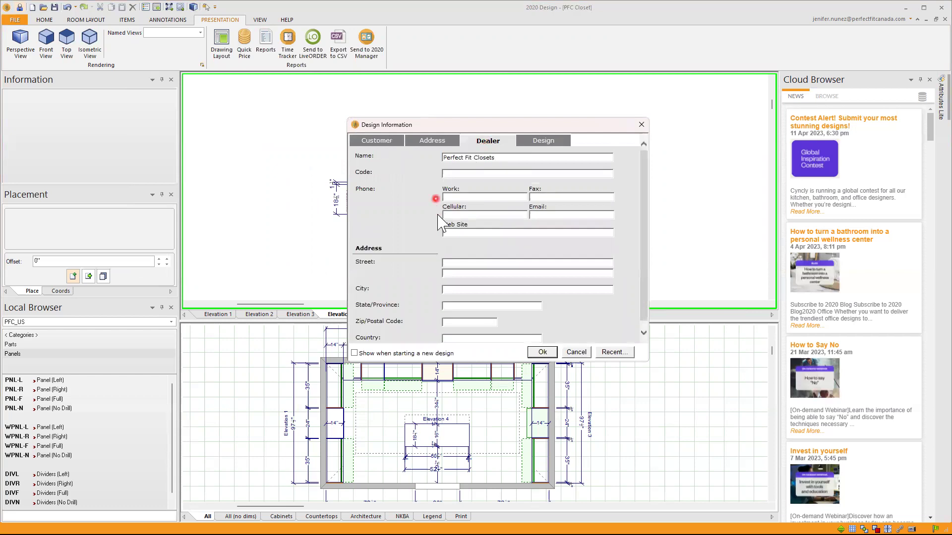
{"action": "left_click", "coordinate": [544, 142]}
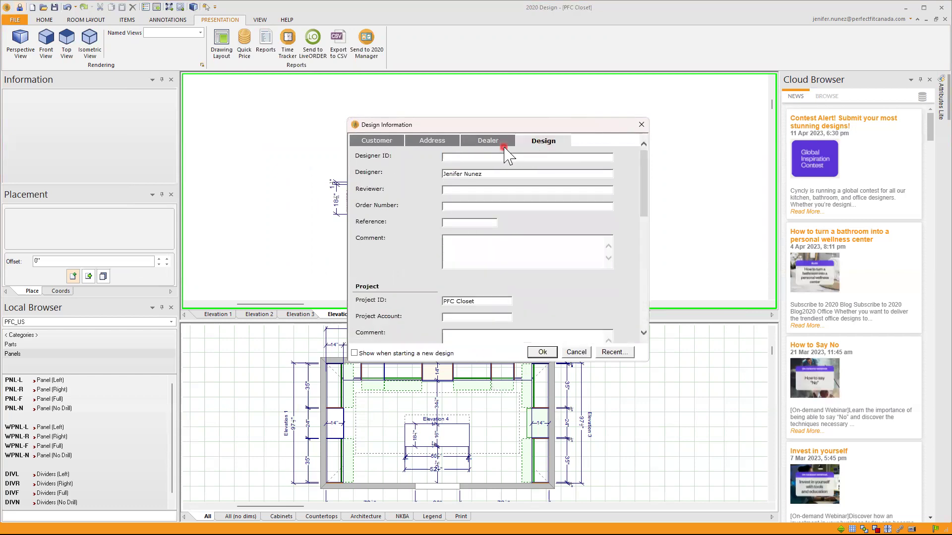
{"action": "left_click", "coordinate": [542, 352]}
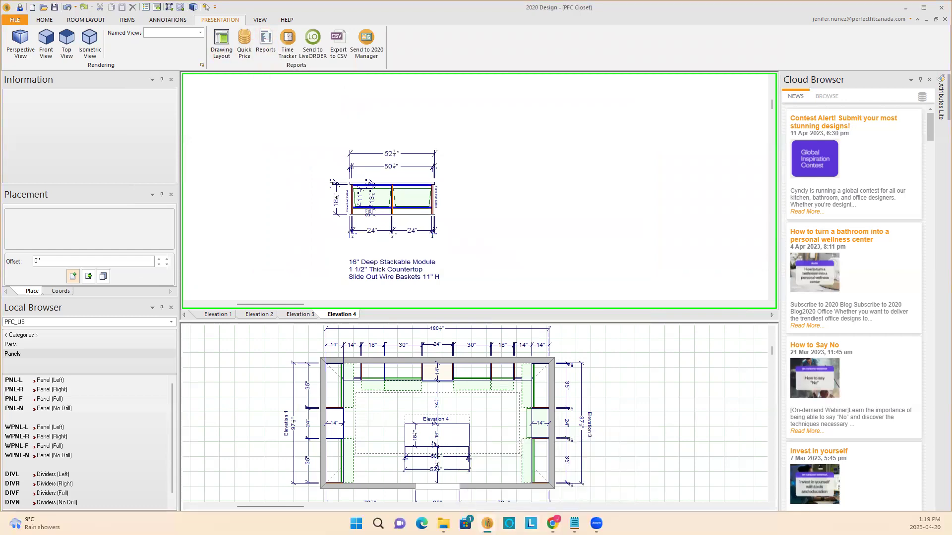
Restore the Cost/Sell report full screen and scroll to the page 2 PFC_CAN_3 catalog table
{"action": "left_click", "coordinate": [530, 461]}
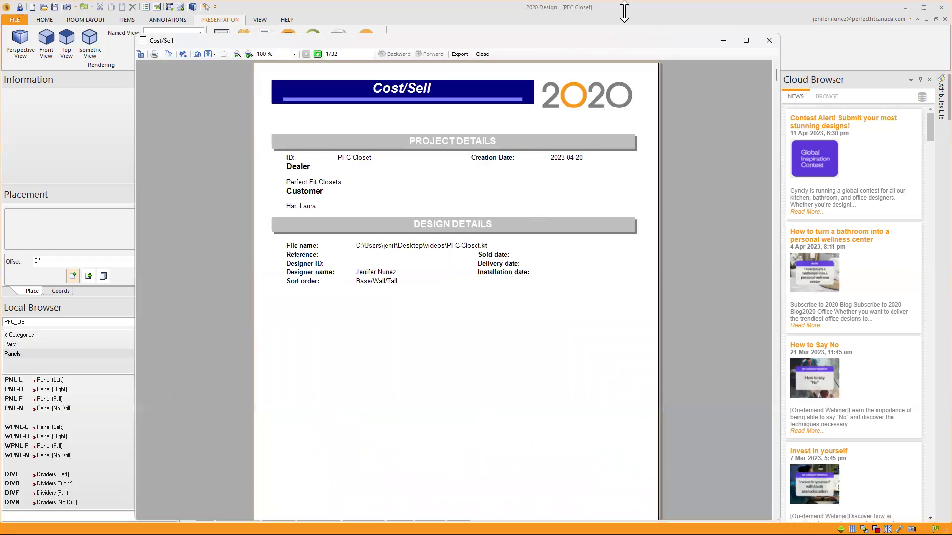
{"action": "left_click", "coordinate": [330, 147]}
{"action": "left_click", "coordinate": [745, 40]}
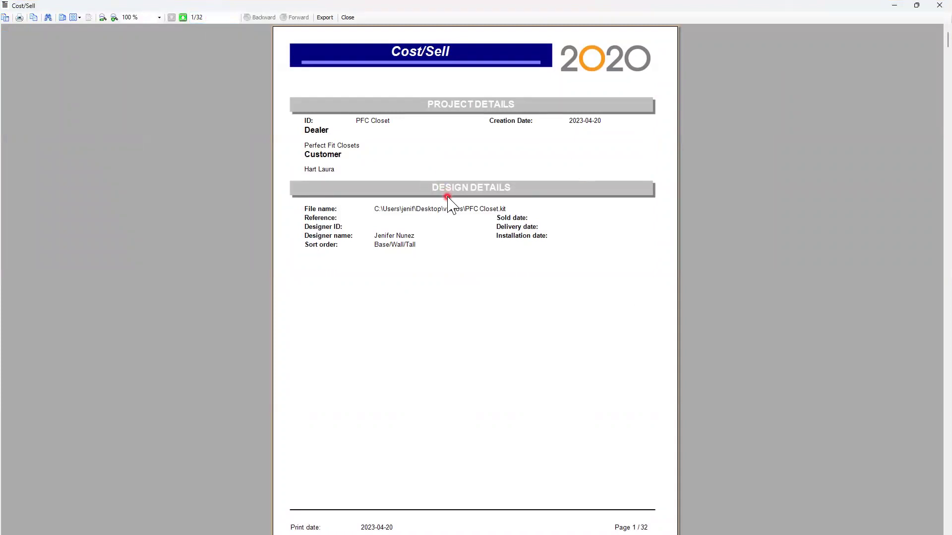
{"action": "scroll", "coordinate": [449, 199], "scroll_direction": "down", "scroll_amount": 5}
Scroll from page 2 to pages 7–8, reviewing each item's List, Cost and Retail prices
{"action": "scroll", "coordinate": [566, 252], "scroll_direction": "down", "scroll_amount": 5}
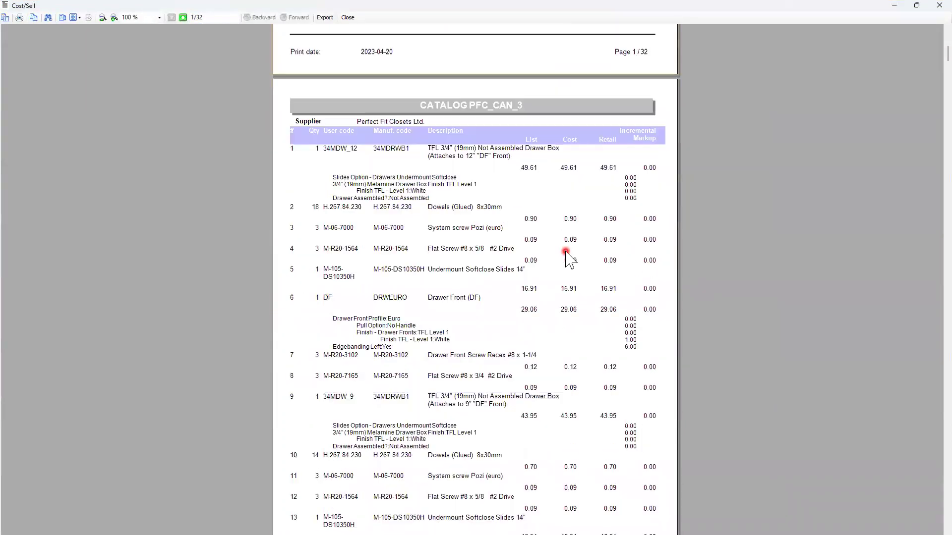
{"action": "scroll", "coordinate": [569, 258], "scroll_direction": "down", "scroll_amount": 1}
{"action": "scroll", "coordinate": [570, 250], "scroll_direction": "up", "scroll_amount": 1}
{"action": "scroll", "coordinate": [461, 471], "scroll_direction": "down", "scroll_amount": 2}
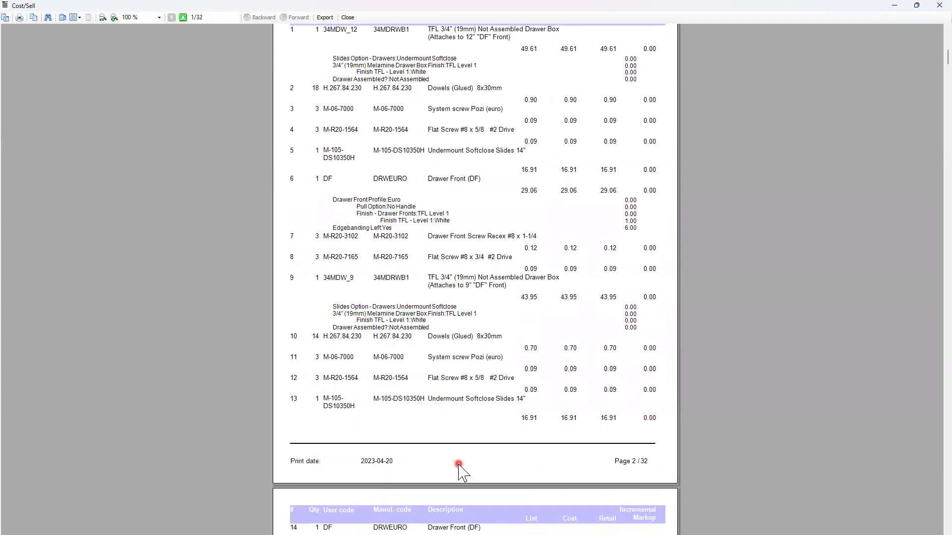
{"action": "scroll", "coordinate": [485, 334], "scroll_direction": "down", "scroll_amount": 5}
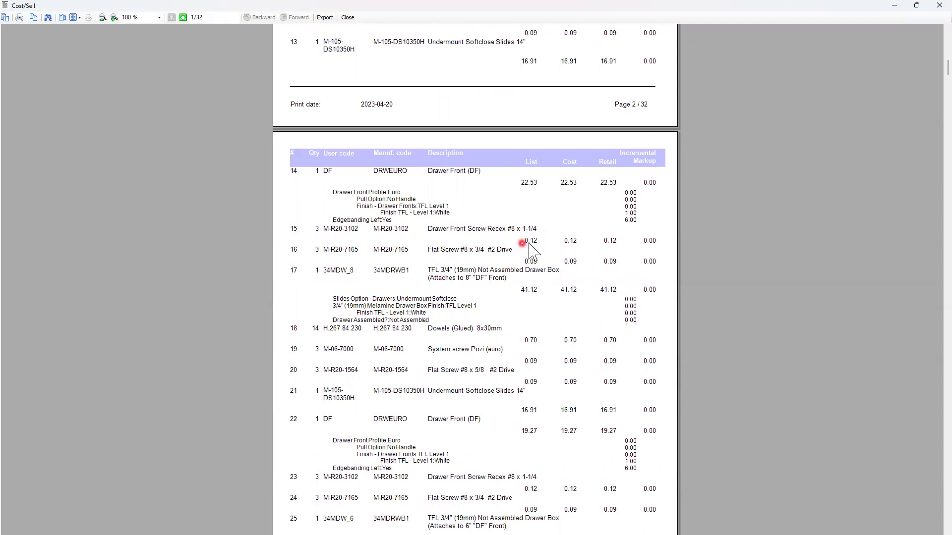
{"action": "scroll", "coordinate": [524, 252], "scroll_direction": "down", "scroll_amount": 1}
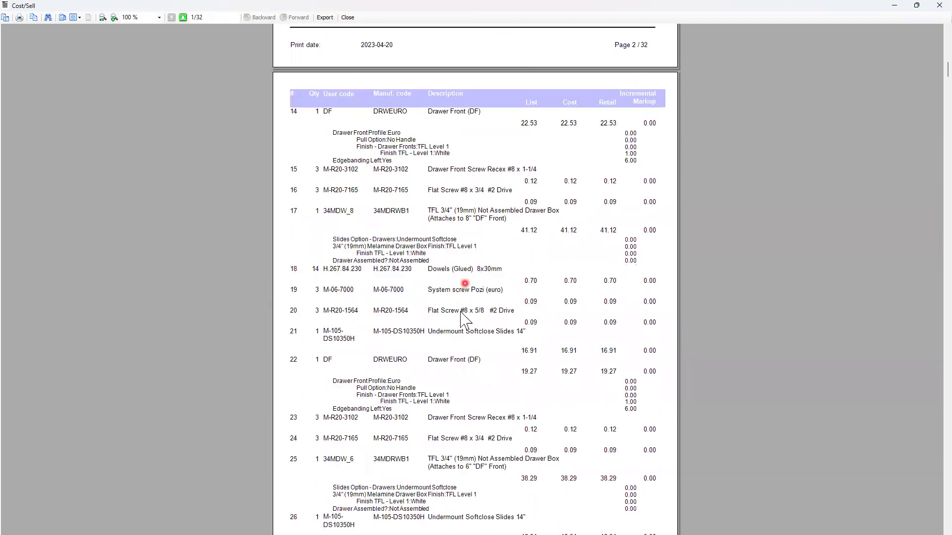
{"action": "scroll", "coordinate": [498, 407], "scroll_direction": "down", "scroll_amount": 7}
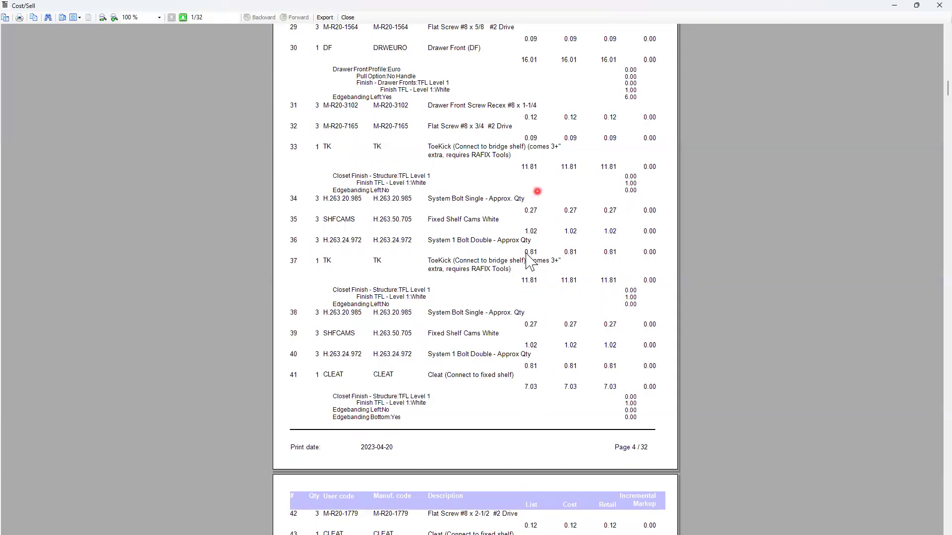
{"action": "scroll", "coordinate": [624, 350], "scroll_direction": "down", "scroll_amount": 3}
{"action": "scroll", "coordinate": [625, 349], "scroll_direction": "down", "scroll_amount": 20}
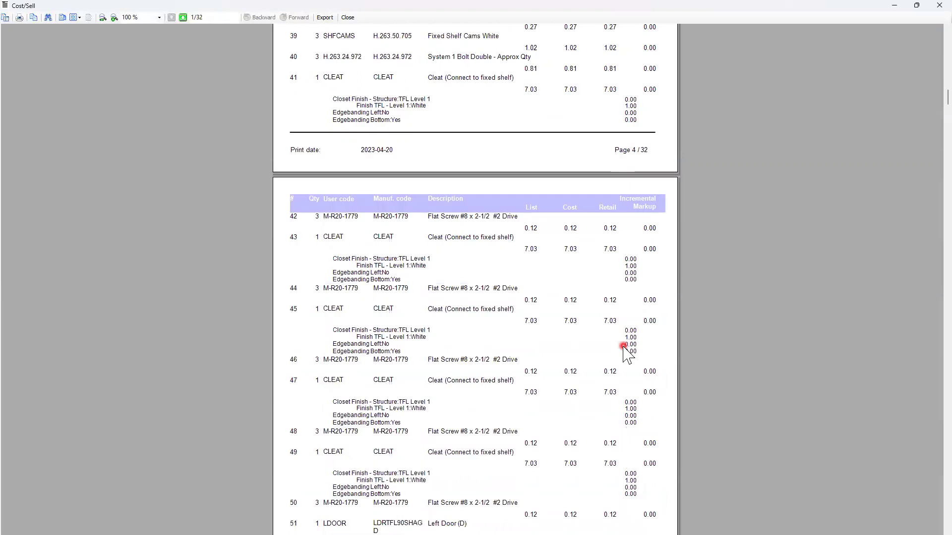
{"action": "scroll", "coordinate": [625, 349], "scroll_direction": "down", "scroll_amount": 20}
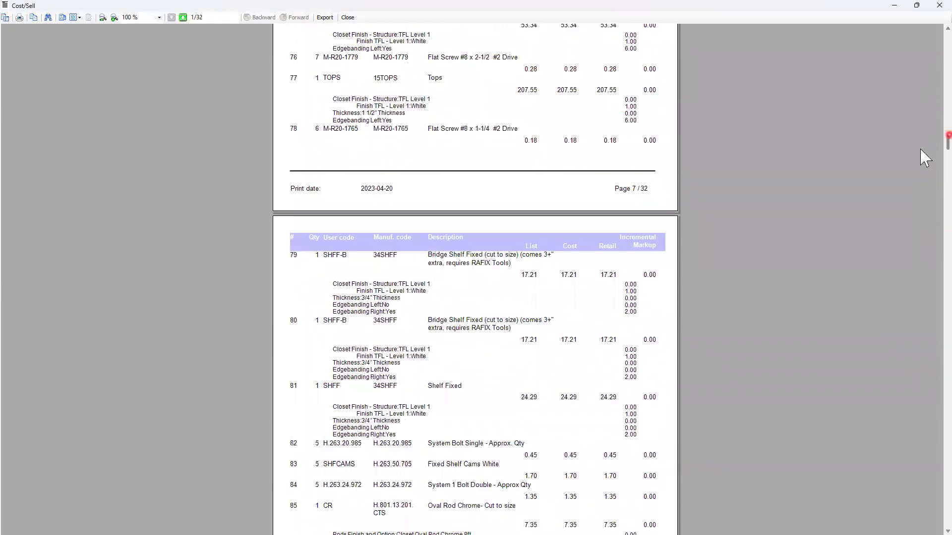
Jump to page 31's PFC_CAN_3 Net Total and the $4,313.24 Cost\Sell Summary
{"action": "left_click_drag", "start_coordinate": [947, 148], "coordinate": [947, 505]}
{"action": "scroll", "coordinate": [877, 347], "scroll_direction": "down", "scroll_amount": 1}
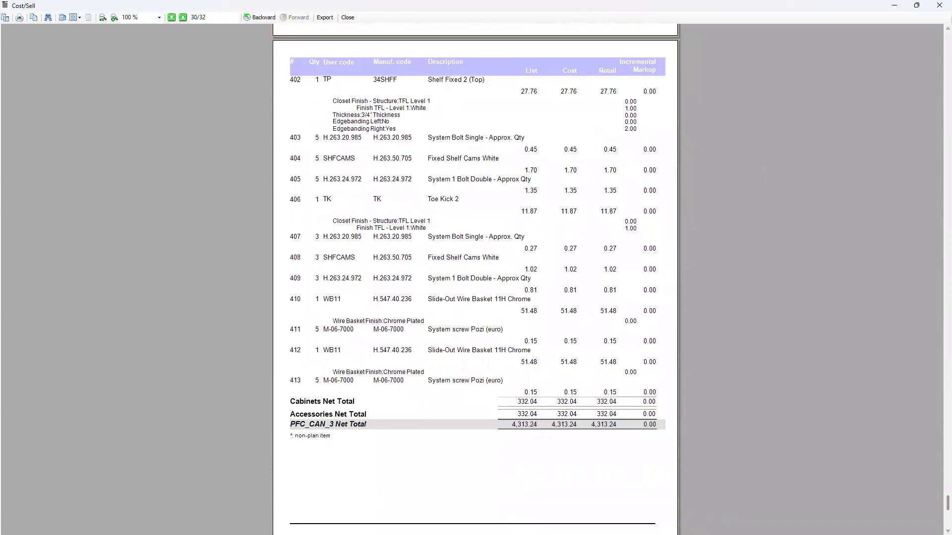
{"action": "scroll", "coordinate": [421, 379], "scroll_direction": "down", "scroll_amount": 7}
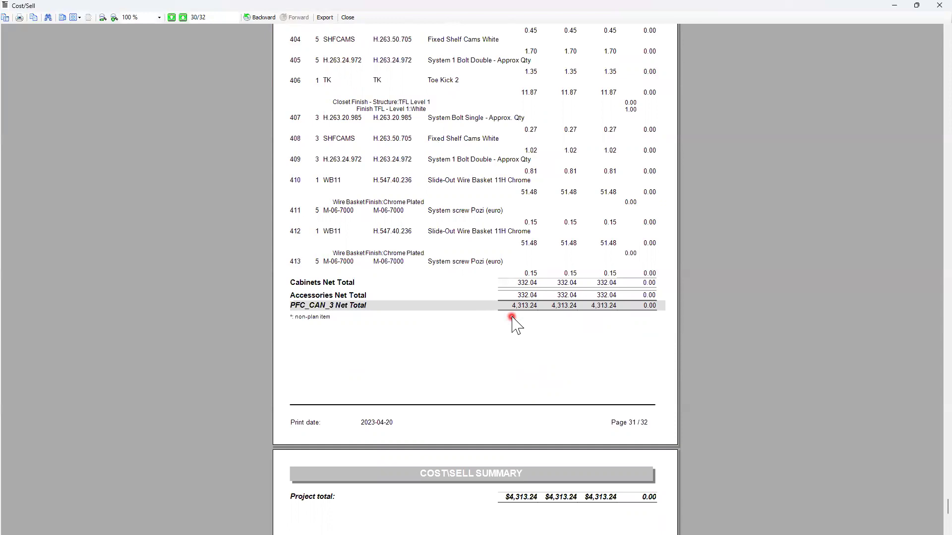
{"action": "scroll", "coordinate": [513, 332], "scroll_direction": "down", "scroll_amount": 1}
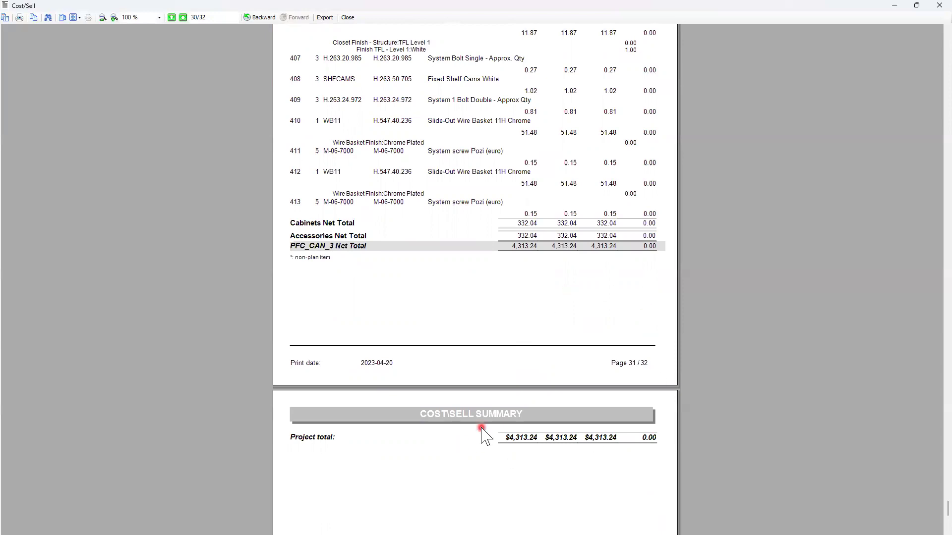
Switch to the dealer portal in Chrome and open Training > Sales Training
{"action": "mouse_move", "coordinate": [553, 523]}
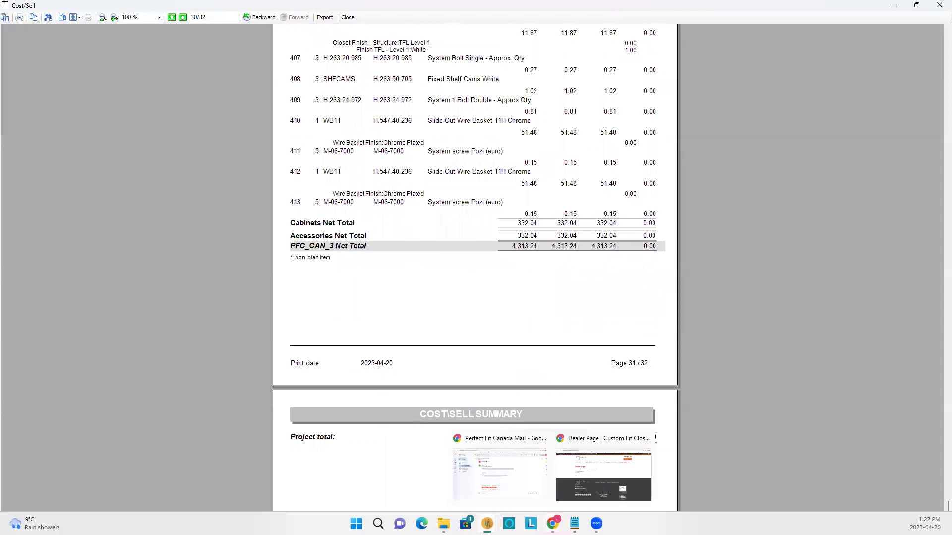
{"action": "left_click", "coordinate": [588, 439]}
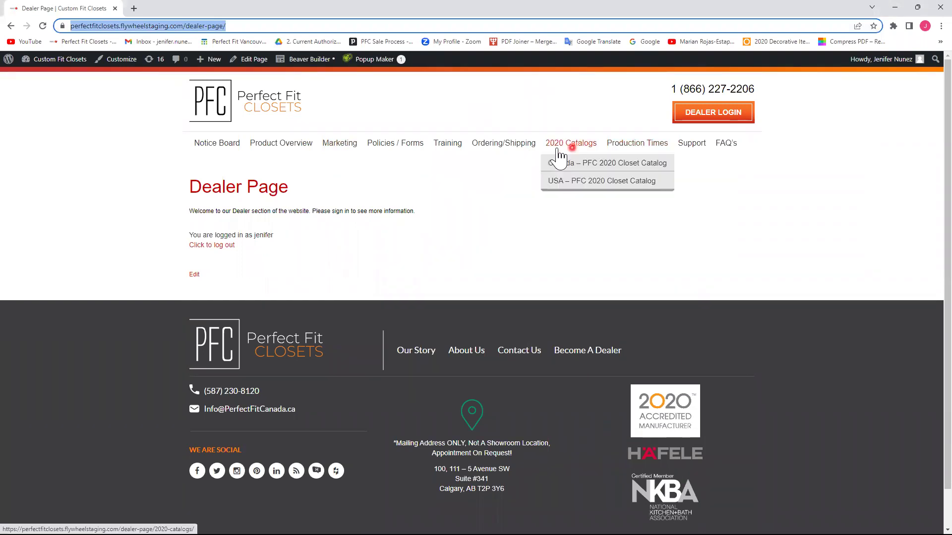
{"action": "left_click", "coordinate": [447, 143]}
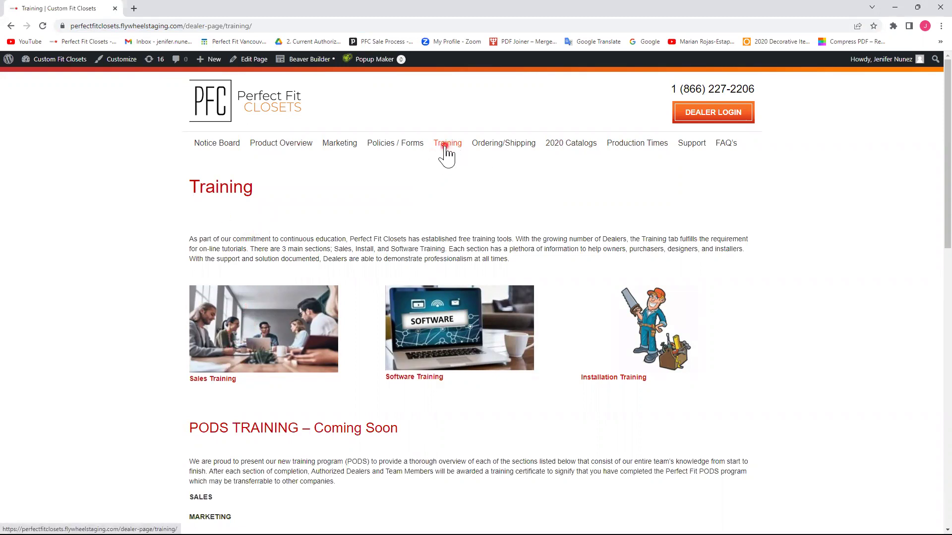
{"action": "left_click", "coordinate": [233, 343]}
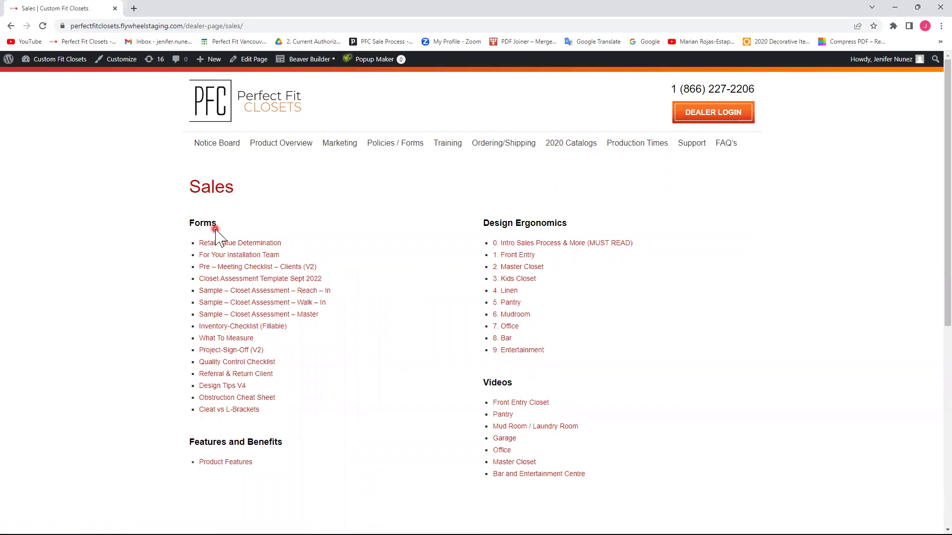
Open the Retail Value Determination PDF and scroll to its 1.6–2.2 multiplier revenue example
{"action": "left_click", "coordinate": [234, 244]}
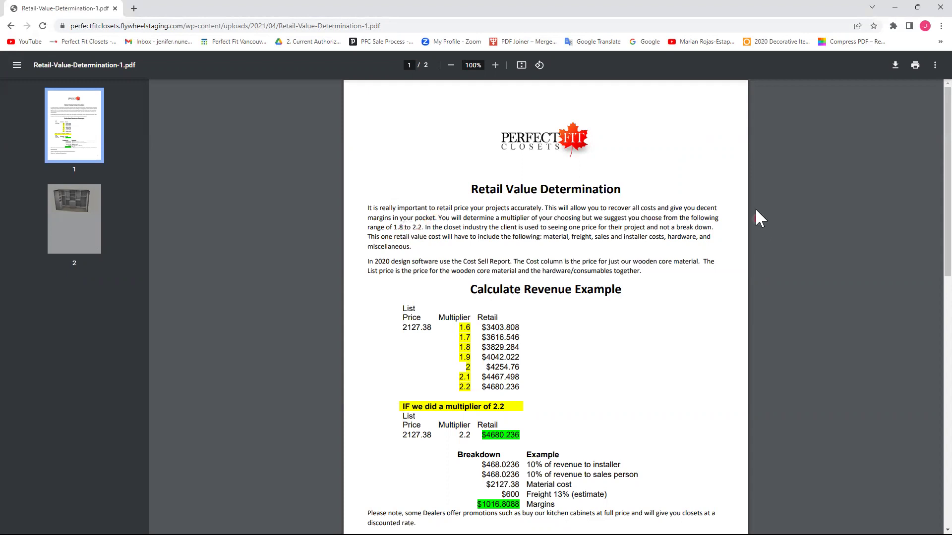
{"action": "scroll", "coordinate": [605, 418], "scroll_direction": "down", "scroll_amount": 2}
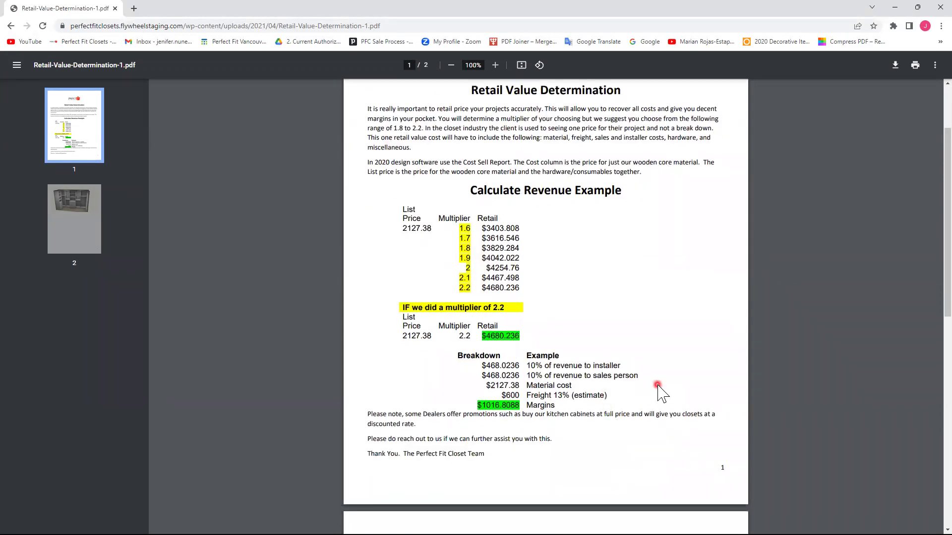
{"action": "scroll", "coordinate": [659, 390], "scroll_direction": "up", "scroll_amount": 1}
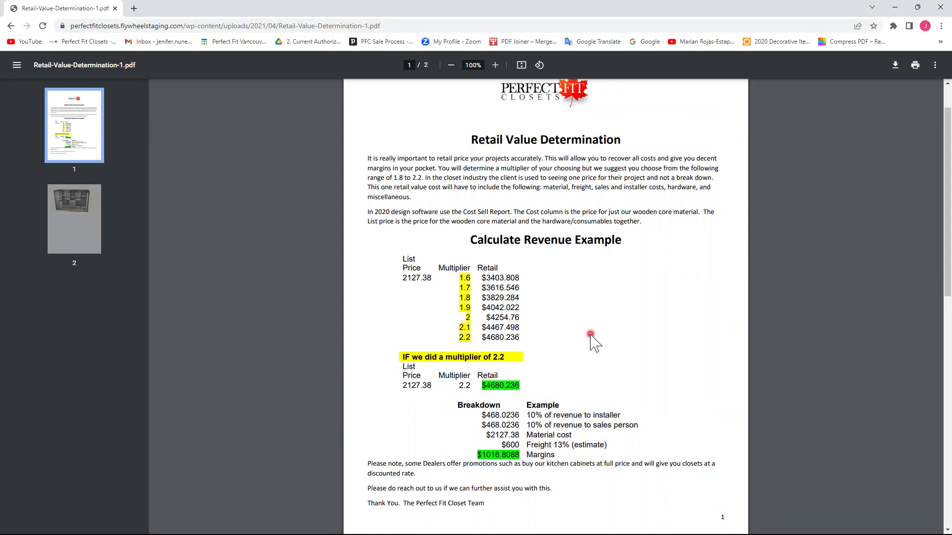
{"action": "scroll", "coordinate": [591, 342], "scroll_direction": "down", "scroll_amount": 1}
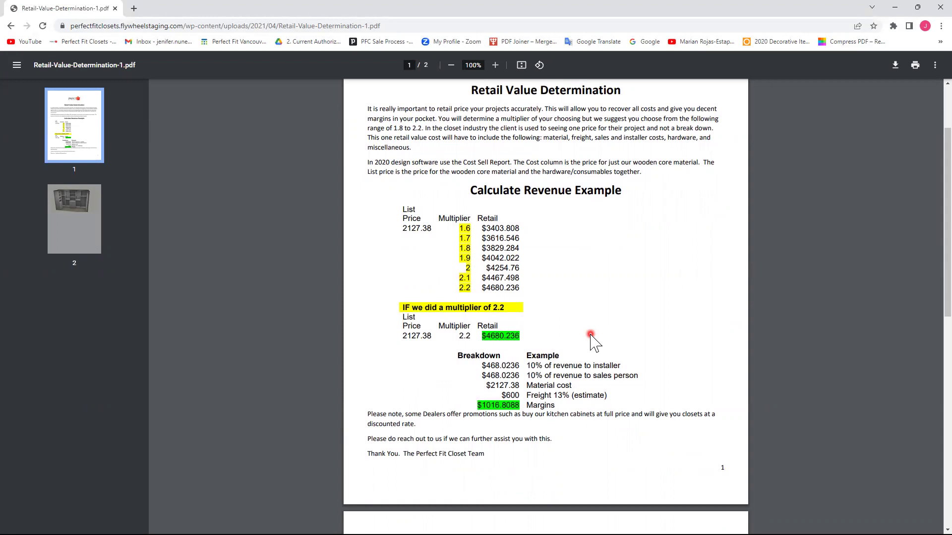
{"action": "scroll", "coordinate": [577, 342], "scroll_direction": "down", "scroll_amount": 1}
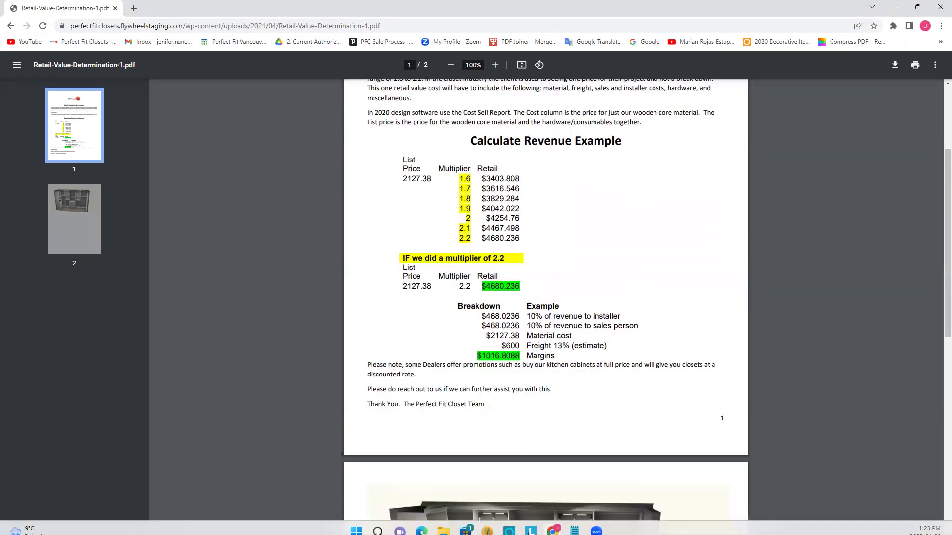
Bring the 2020 Design Cost/Sell report back to the front and scroll through it
{"action": "mouse_move", "coordinate": [552, 524]}
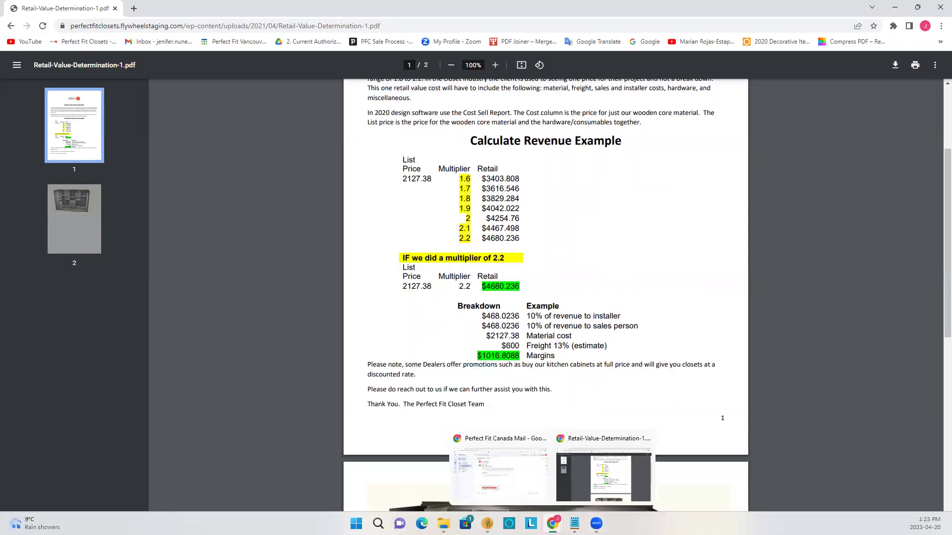
{"action": "left_click", "coordinate": [488, 523]}
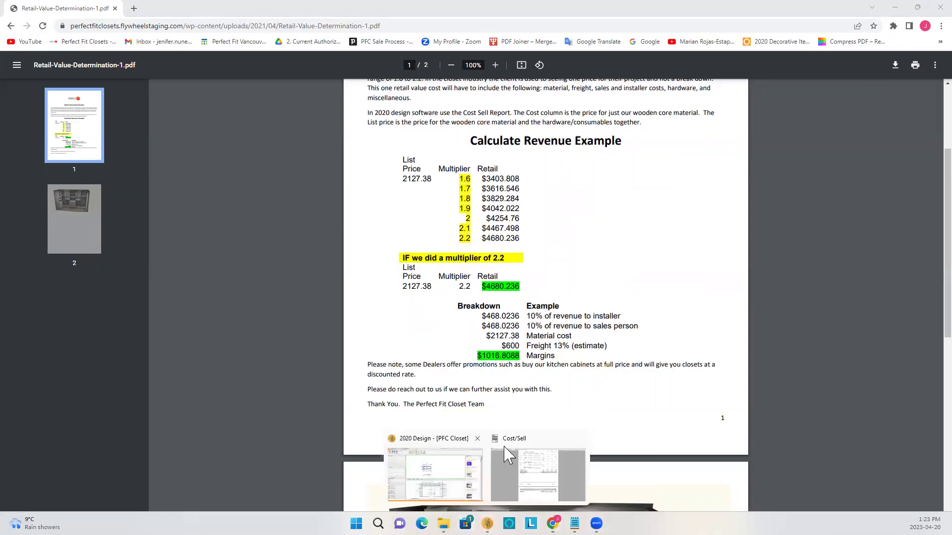
{"action": "left_click", "coordinate": [513, 444]}
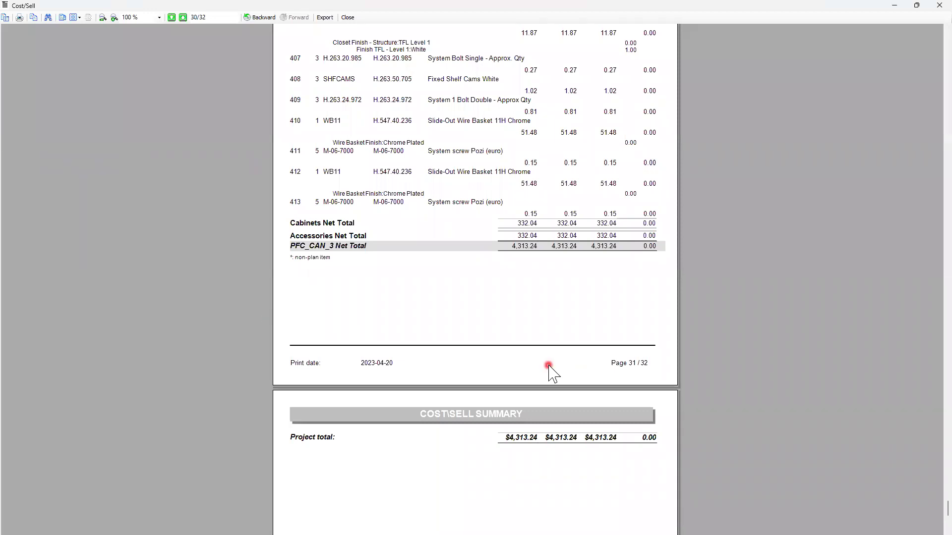
{"action": "scroll", "coordinate": [549, 369], "scroll_direction": "down", "scroll_amount": 5}
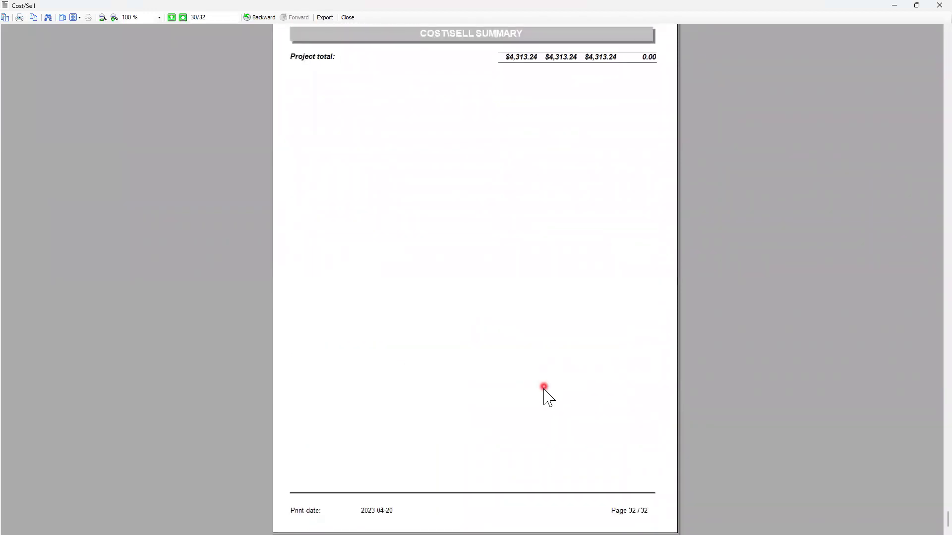
{"action": "scroll", "coordinate": [545, 391], "scroll_direction": "up", "scroll_amount": 6}
{"action": "scroll", "coordinate": [543, 392], "scroll_direction": "up", "scroll_amount": 20}
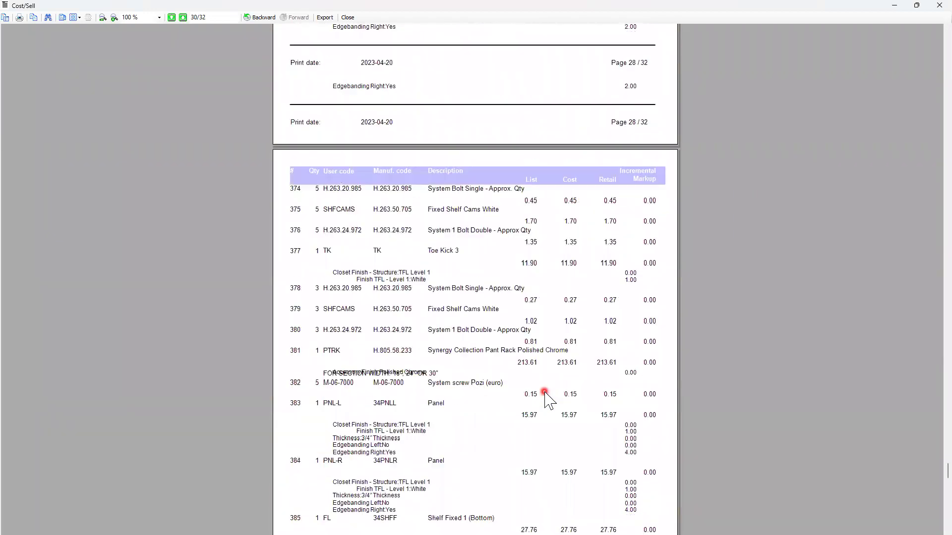
{"action": "scroll", "coordinate": [544, 393], "scroll_direction": "up", "scroll_amount": 15}
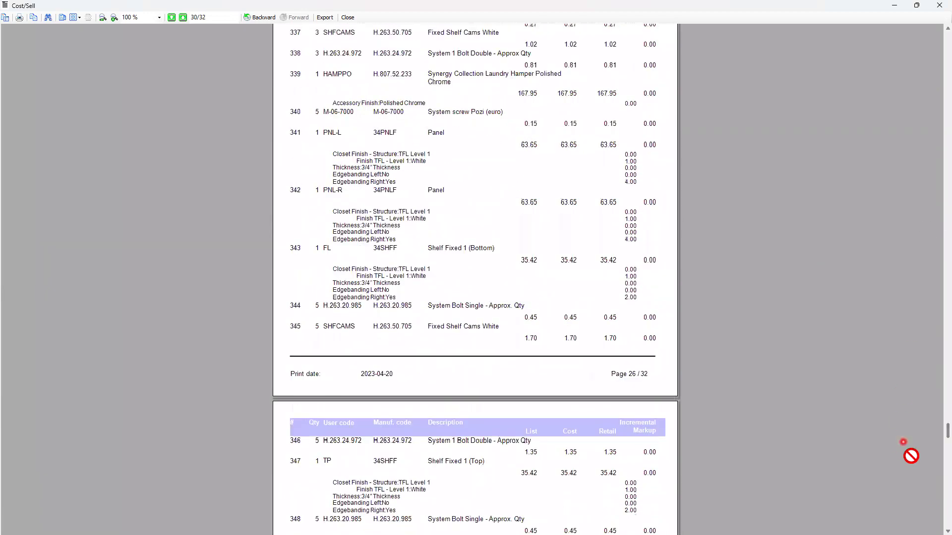
{"action": "left_click_drag", "start_coordinate": [947, 431], "coordinate": [944, 30]}
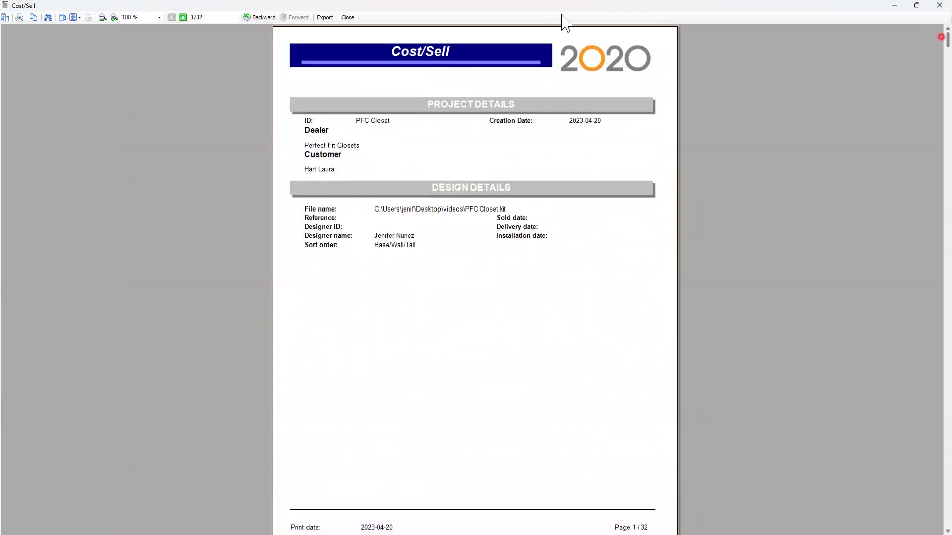
Print the report to the PDF printer, naming the file PFC Closet Cost Sell1
{"action": "left_click", "coordinate": [20, 18]}
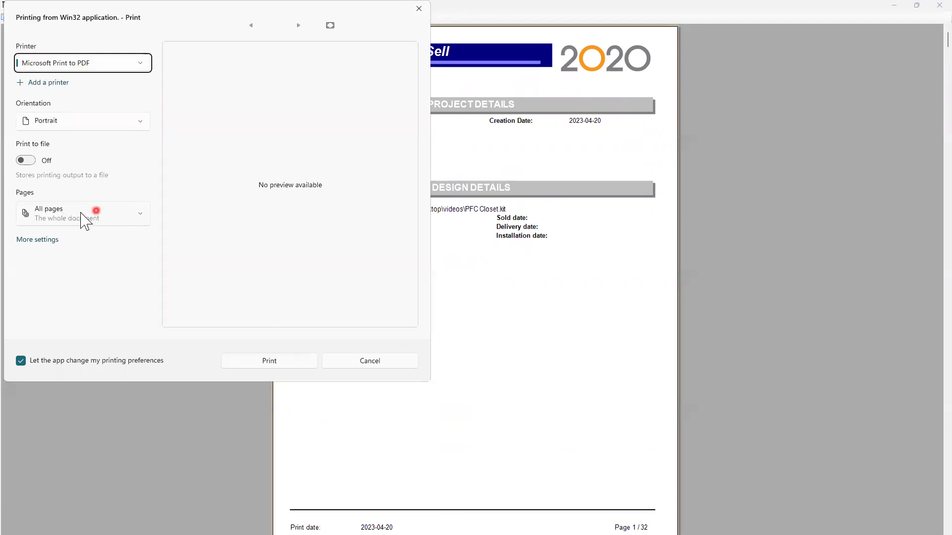
{"action": "left_click", "coordinate": [282, 363]}
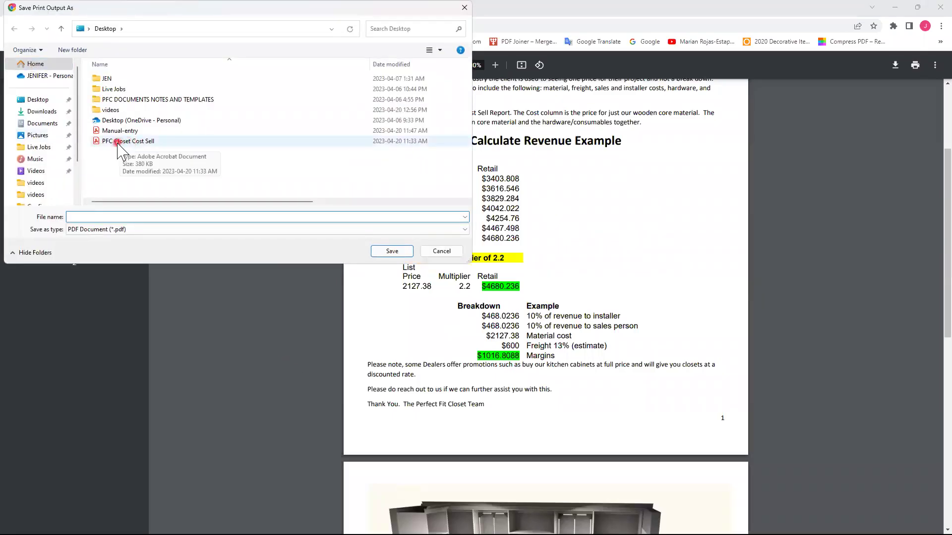
{"action": "left_click", "coordinate": [130, 142]}
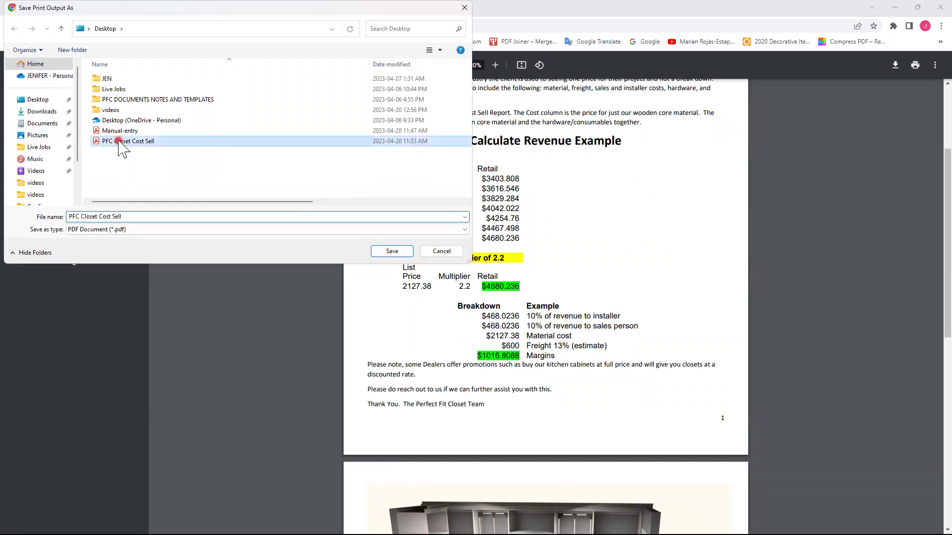
{"action": "left_click", "coordinate": [133, 218]}
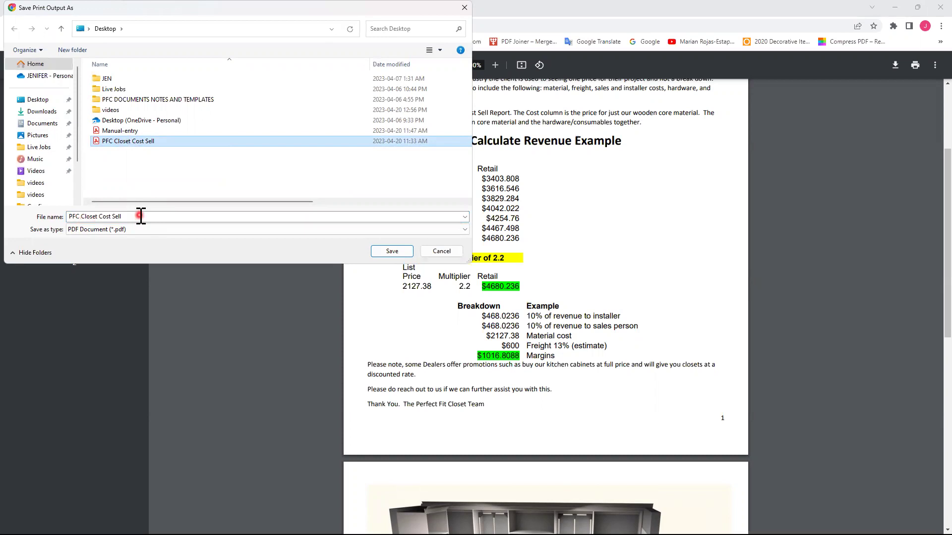
{"action": "left_click", "coordinate": [391, 251]}
{"action": "left_click", "coordinate": [196, 222]}
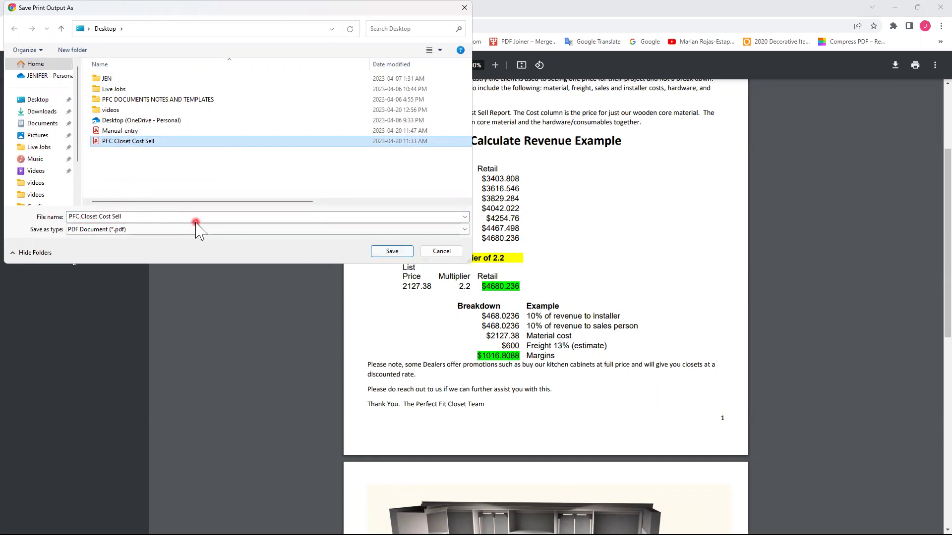
{"action": "double_click", "coordinate": [186, 216]}
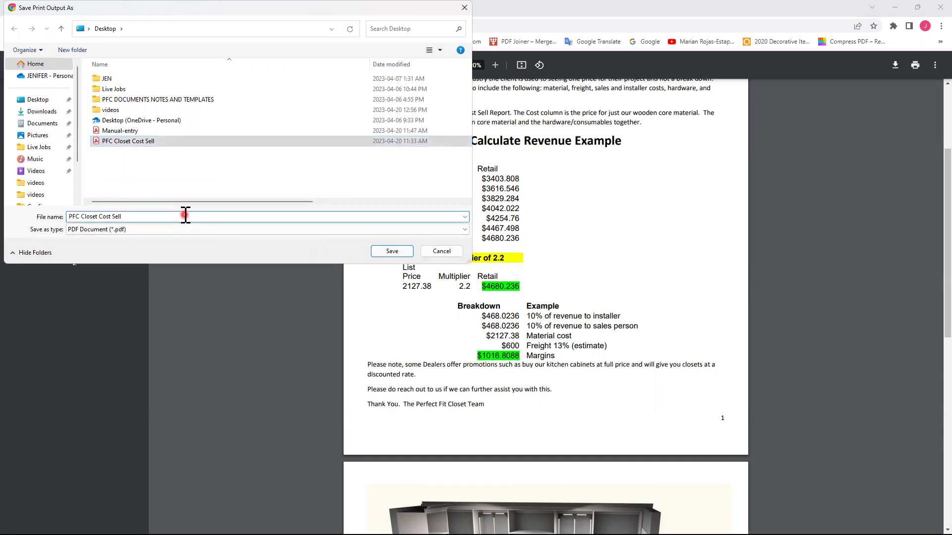
{"action": "type", "text": "1"}
{"action": "left_click", "coordinate": [391, 251]}
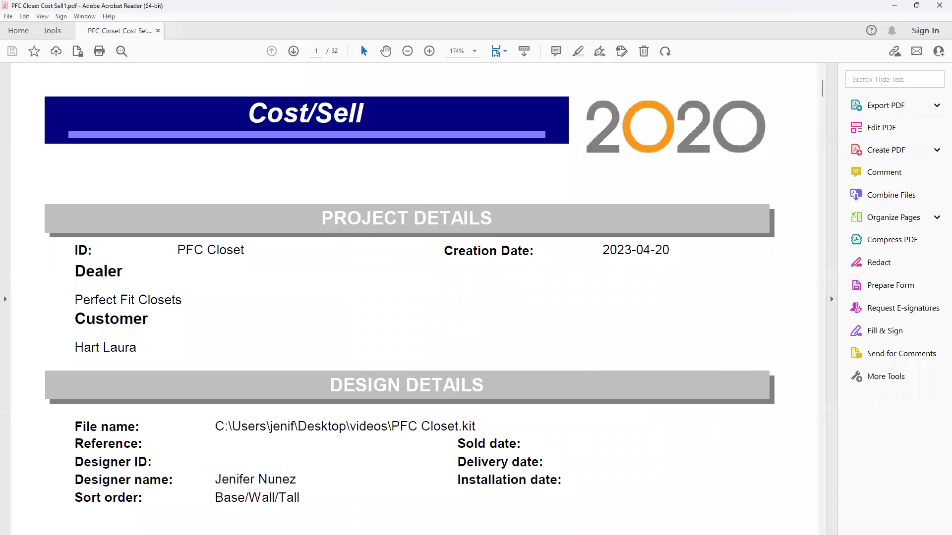
Scroll down the PDF to the CATALOG PFC_CAN_3 item table on page 2
{"action": "scroll", "coordinate": [419, 265], "scroll_direction": "down", "scroll_amount": 3, "text": "ctrl"}
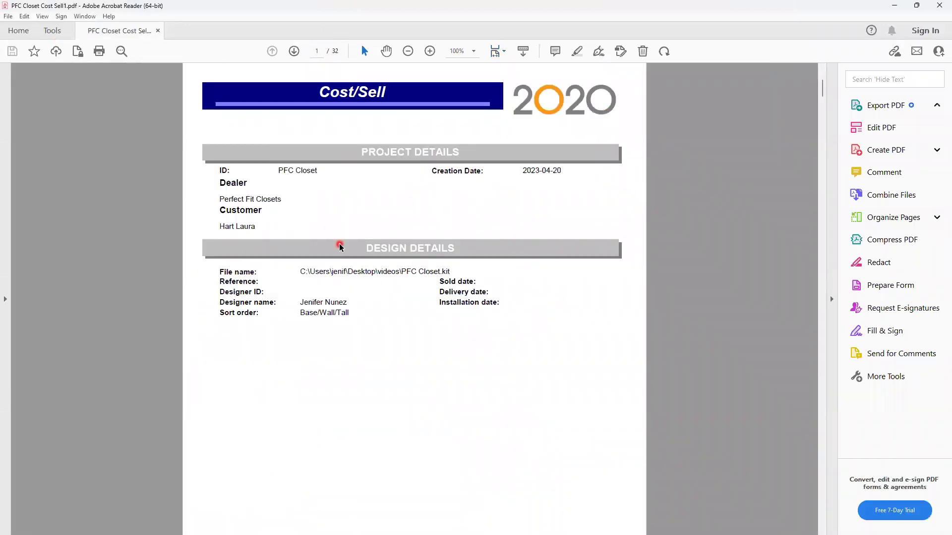
{"action": "scroll", "coordinate": [339, 246], "scroll_direction": "down", "scroll_amount": 1}
{"action": "scroll", "coordinate": [339, 248], "scroll_direction": "down", "scroll_amount": 10}
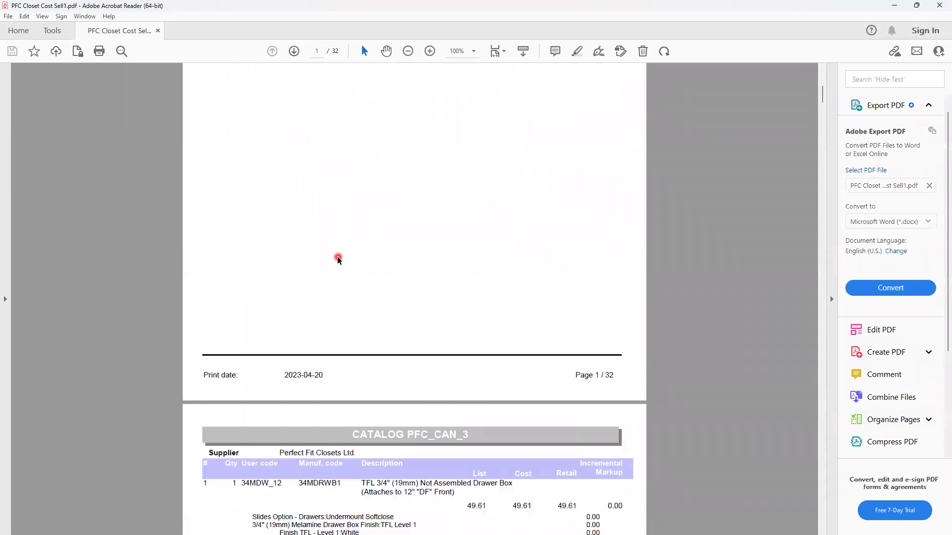
{"action": "scroll", "coordinate": [414, 314], "scroll_direction": "down", "scroll_amount": 2}
{"action": "scroll", "coordinate": [415, 315], "scroll_direction": "down", "scroll_amount": 8}
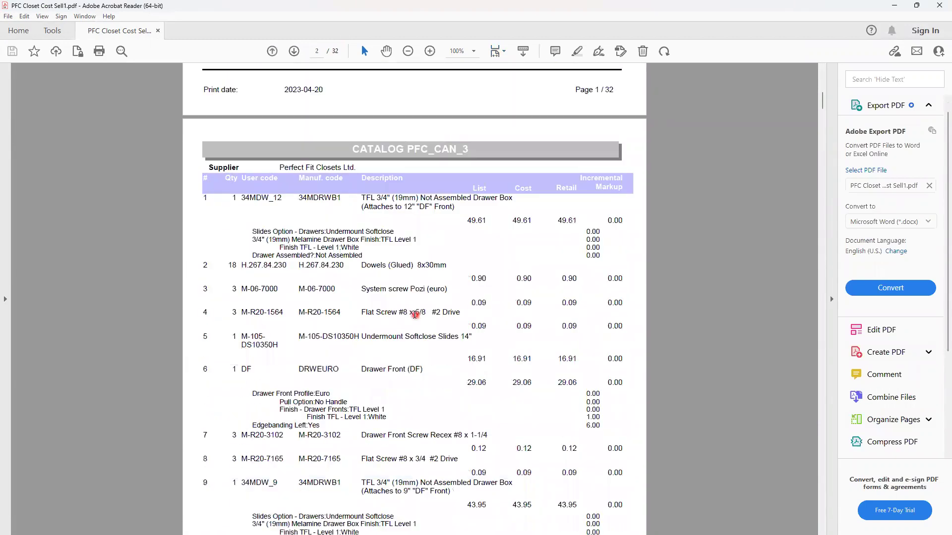
{"action": "scroll", "coordinate": [415, 314], "scroll_direction": "down", "scroll_amount": 1}
{"action": "scroll", "coordinate": [386, 317], "scroll_direction": "down", "scroll_amount": 1}
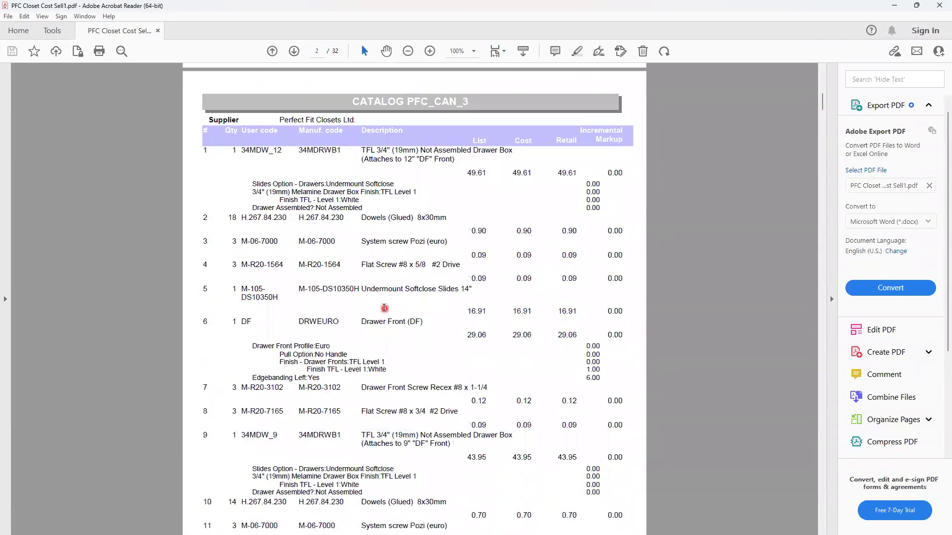
{"action": "scroll", "coordinate": [347, 304], "scroll_direction": "down", "scroll_amount": 1}
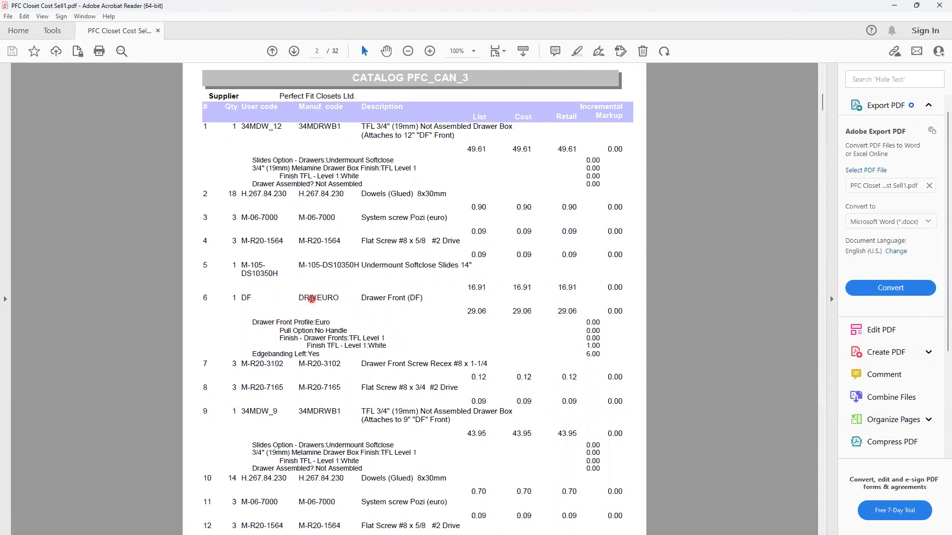
Search the report for 'wire basket', finding four matches on page 31
{"action": "key", "text": "ctrl+f"}
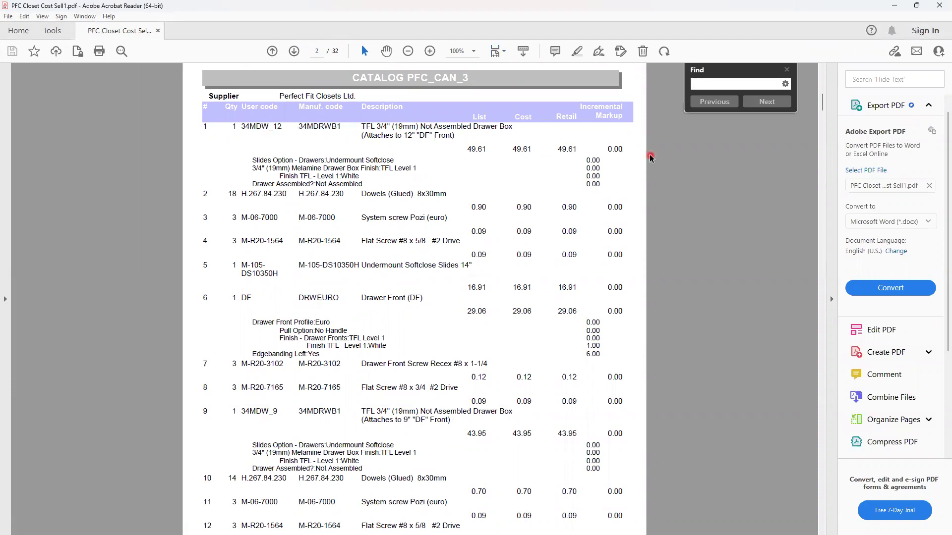
{"action": "type", "text": "wire basket"}
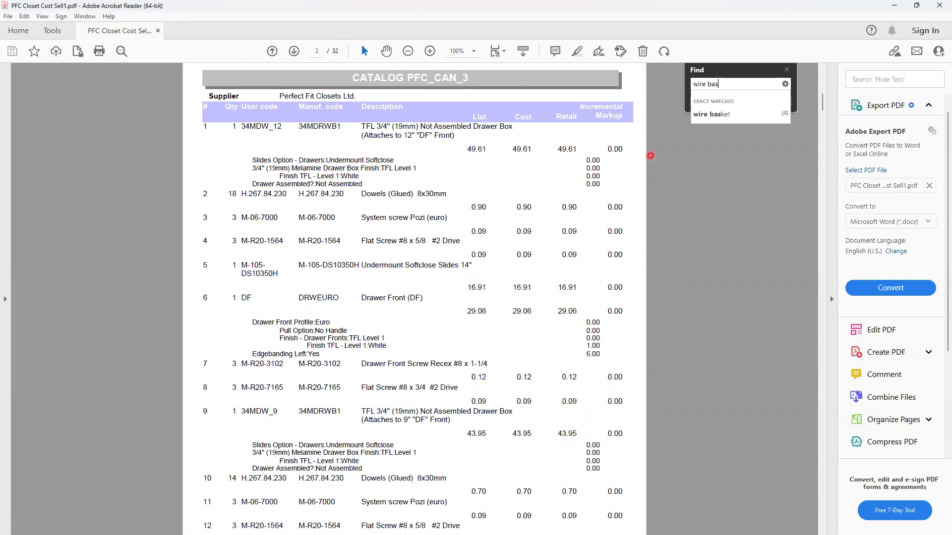
{"action": "left_click", "coordinate": [704, 114]}
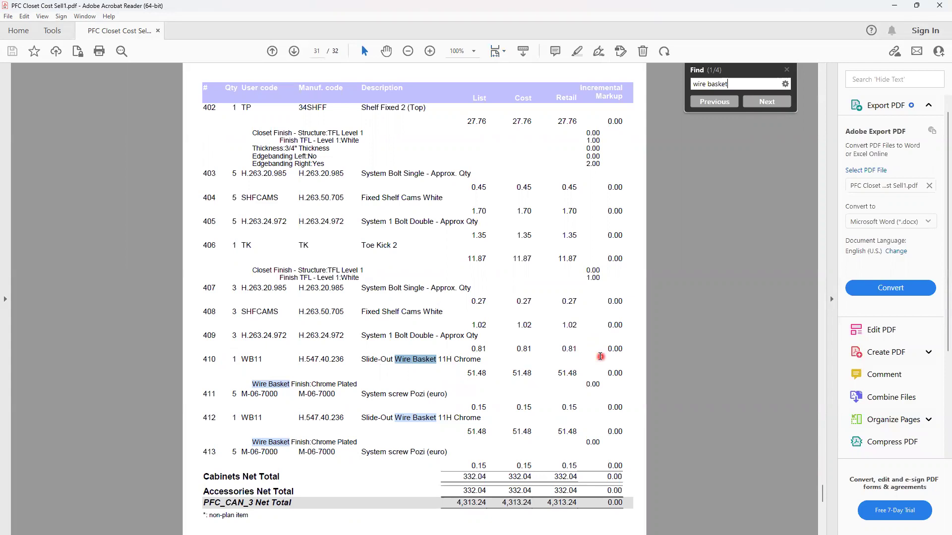
Replace the search term with 'black' and search again, which finds no matches
{"action": "left_click_drag", "start_coordinate": [751, 87], "coordinate": [648, 87]}
{"action": "type", "text": "black"}
{"action": "left_click", "coordinate": [777, 102]}
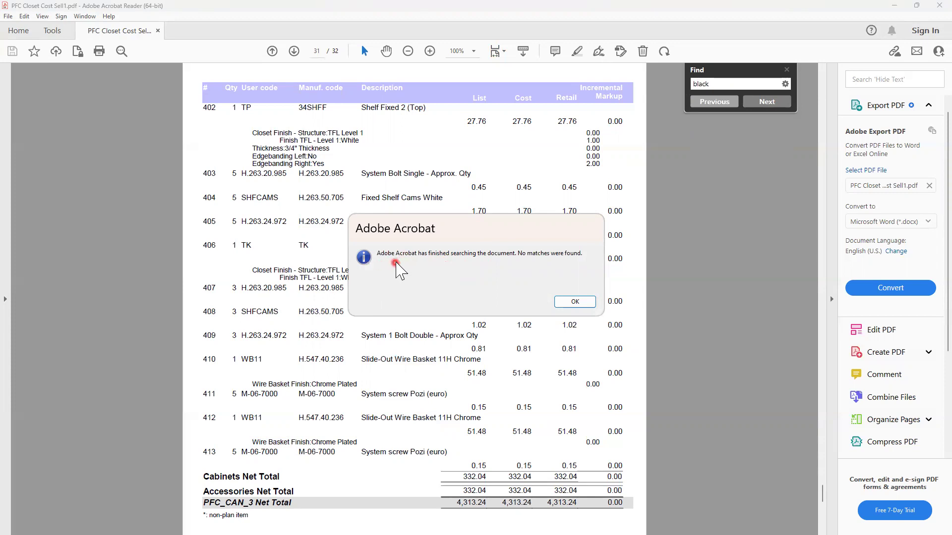
Dismiss the no-matches message and search for 'cleat', browsing its 33 results
{"action": "left_click", "coordinate": [572, 301]}
{"action": "left_click_drag", "start_coordinate": [738, 87], "coordinate": [653, 85]}
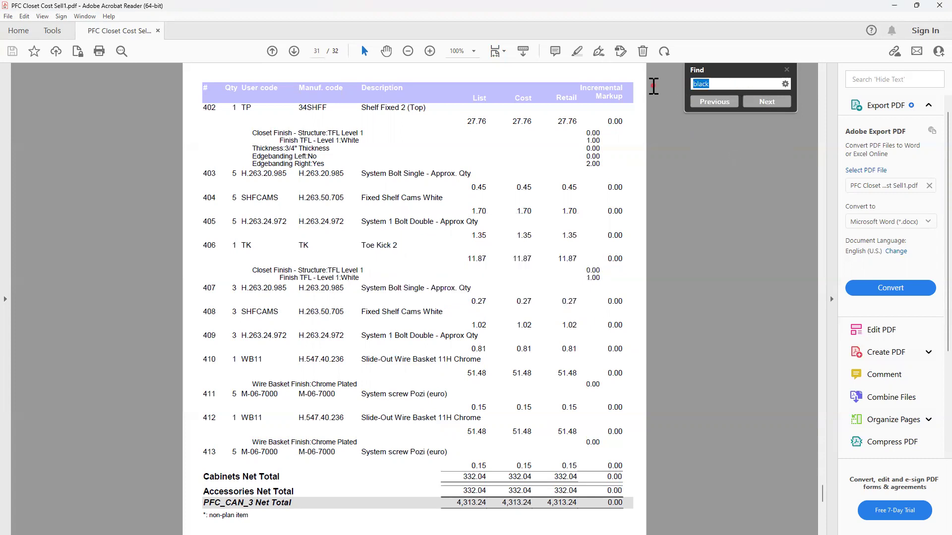
{"action": "type", "text": "cleat"}
{"action": "left_click", "coordinate": [734, 107]}
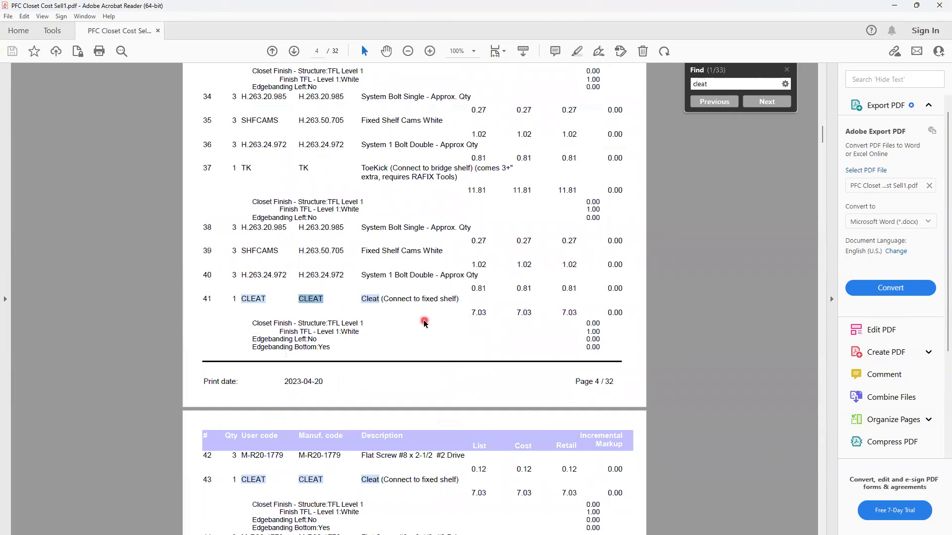
{"action": "scroll", "coordinate": [411, 322], "scroll_direction": "down", "scroll_amount": 3}
{"action": "scroll", "coordinate": [365, 459], "scroll_direction": "down", "scroll_amount": 3}
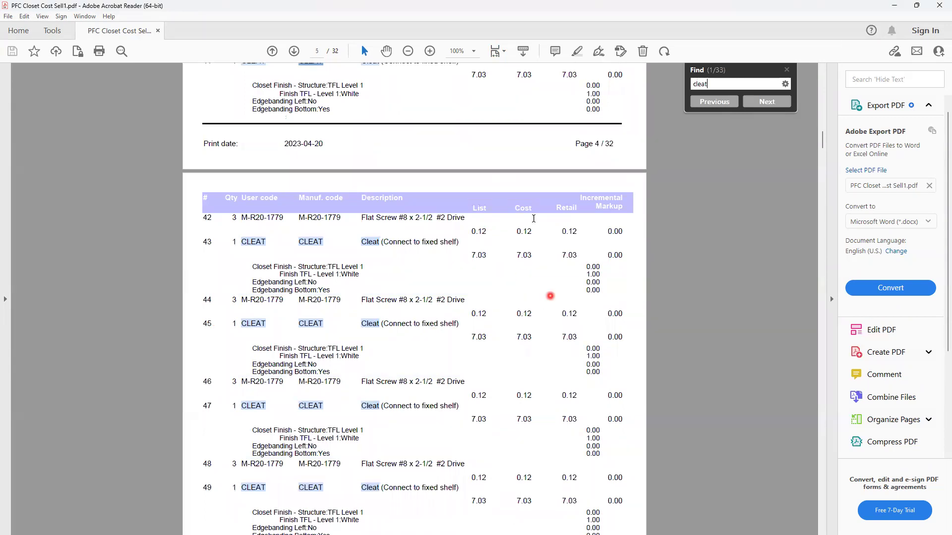
{"action": "scroll", "coordinate": [515, 367], "scroll_direction": "down", "scroll_amount": 3}
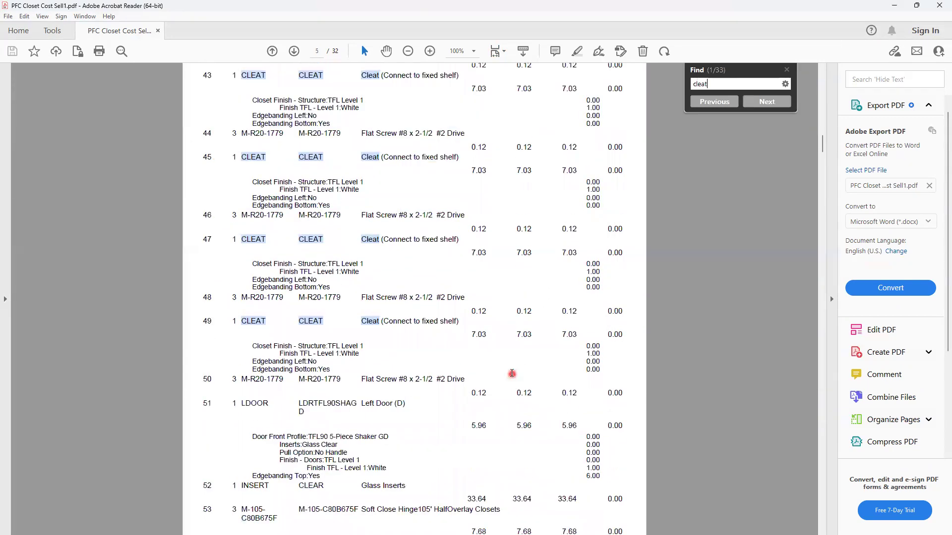
{"action": "scroll", "coordinate": [512, 373], "scroll_direction": "down", "scroll_amount": 5}
{"action": "scroll", "coordinate": [509, 374], "scroll_direction": "up", "scroll_amount": 13}
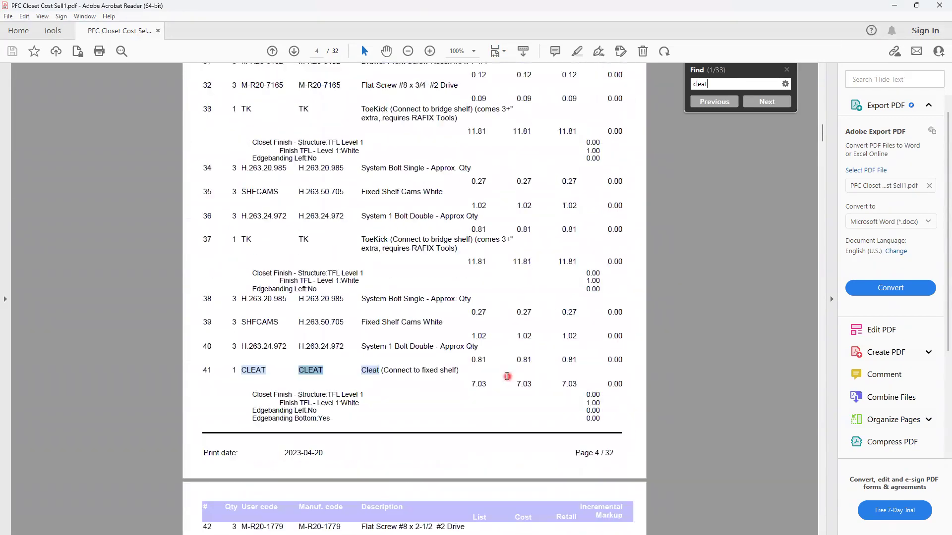
{"action": "scroll", "coordinate": [507, 376], "scroll_direction": "up", "scroll_amount": 1}
Close the search, clear the highlights and scroll back to the first page
{"action": "left_click", "coordinate": [788, 69]}
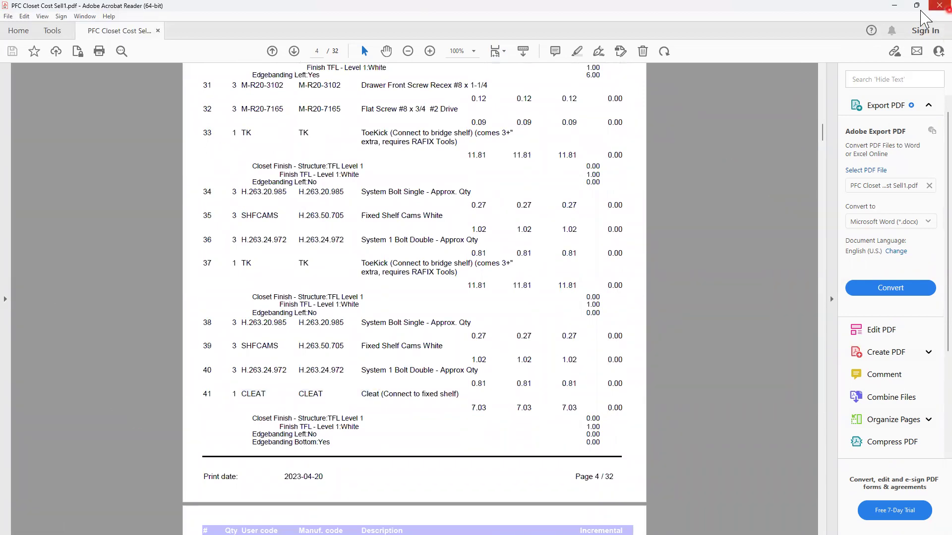
{"action": "scroll", "coordinate": [352, 327], "scroll_direction": "down", "scroll_amount": 3}
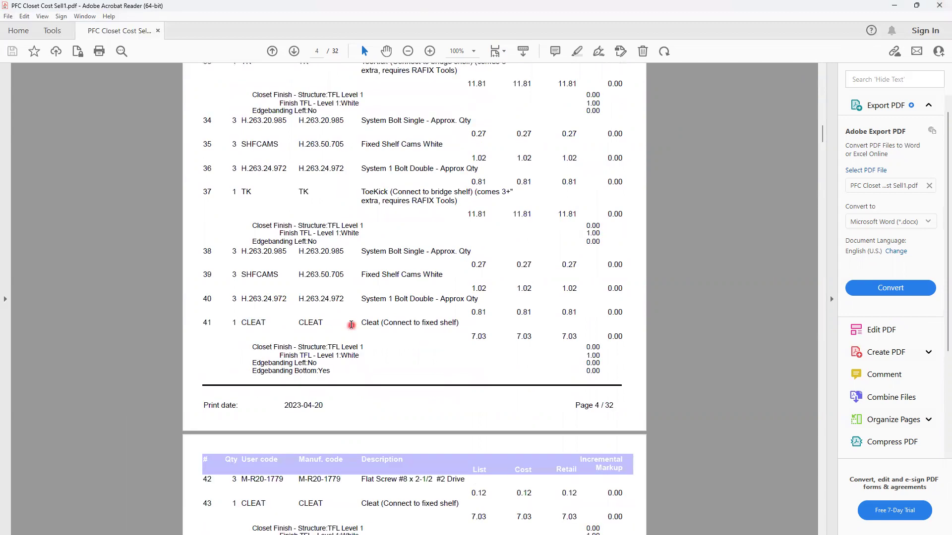
{"action": "scroll", "coordinate": [352, 326], "scroll_direction": "down", "scroll_amount": 8, "text": "ctrl"}
{"action": "scroll", "coordinate": [384, 201], "scroll_direction": "up", "scroll_amount": 2}
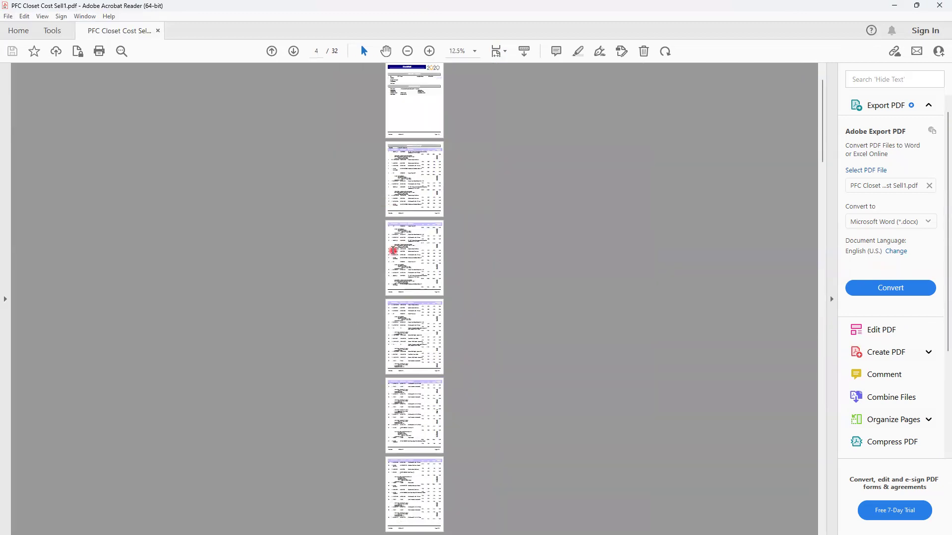
{"action": "scroll", "coordinate": [413, 81], "scroll_direction": "up", "scroll_amount": 6, "text": "ctrl"}
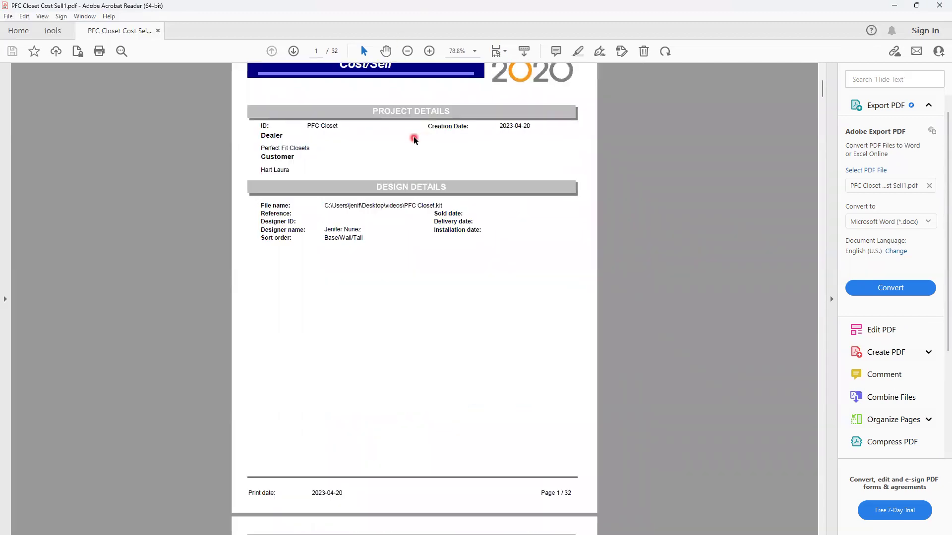
{"action": "scroll", "coordinate": [432, 237], "scroll_direction": "up", "scroll_amount": 1}
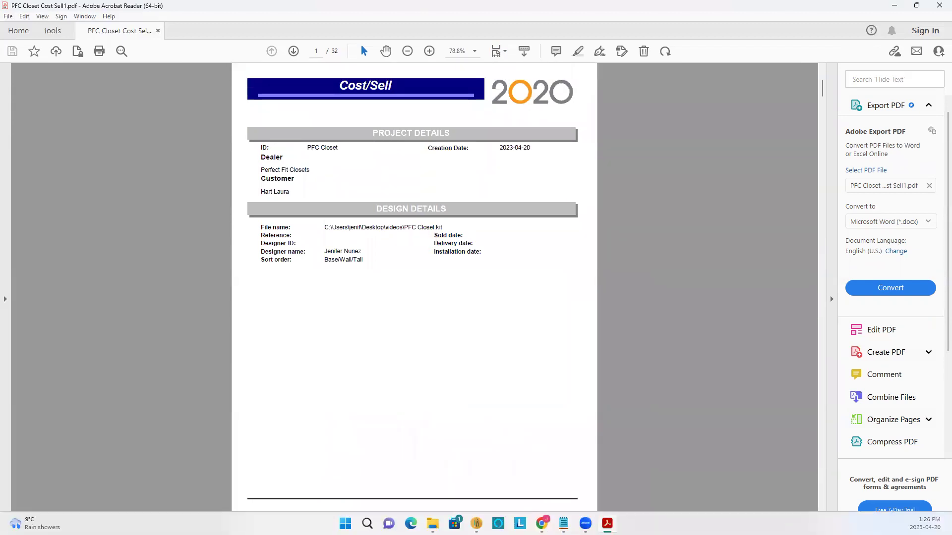
Switch to the Notepad window holding the Cost Sell Report notes
{"action": "mouse_move", "coordinate": [563, 524]}
{"action": "left_click", "coordinate": [517, 435]}
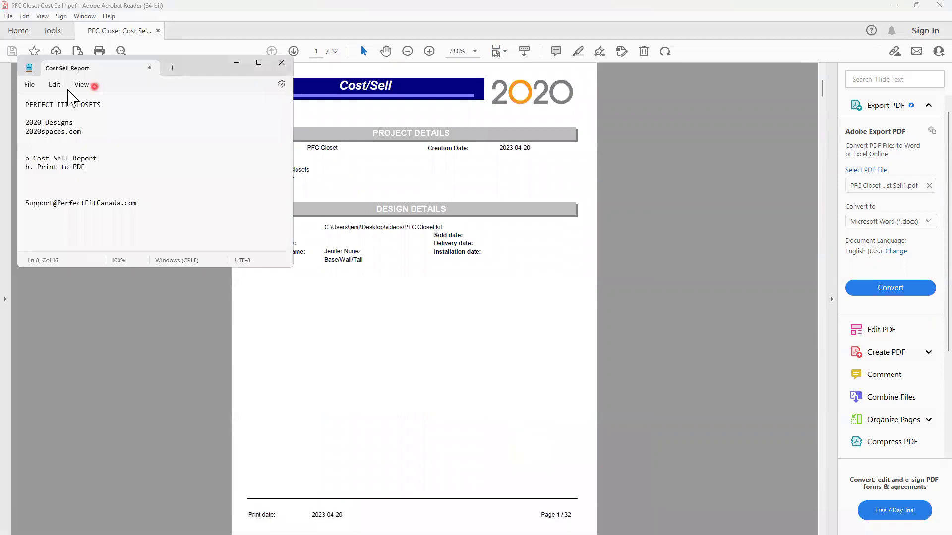